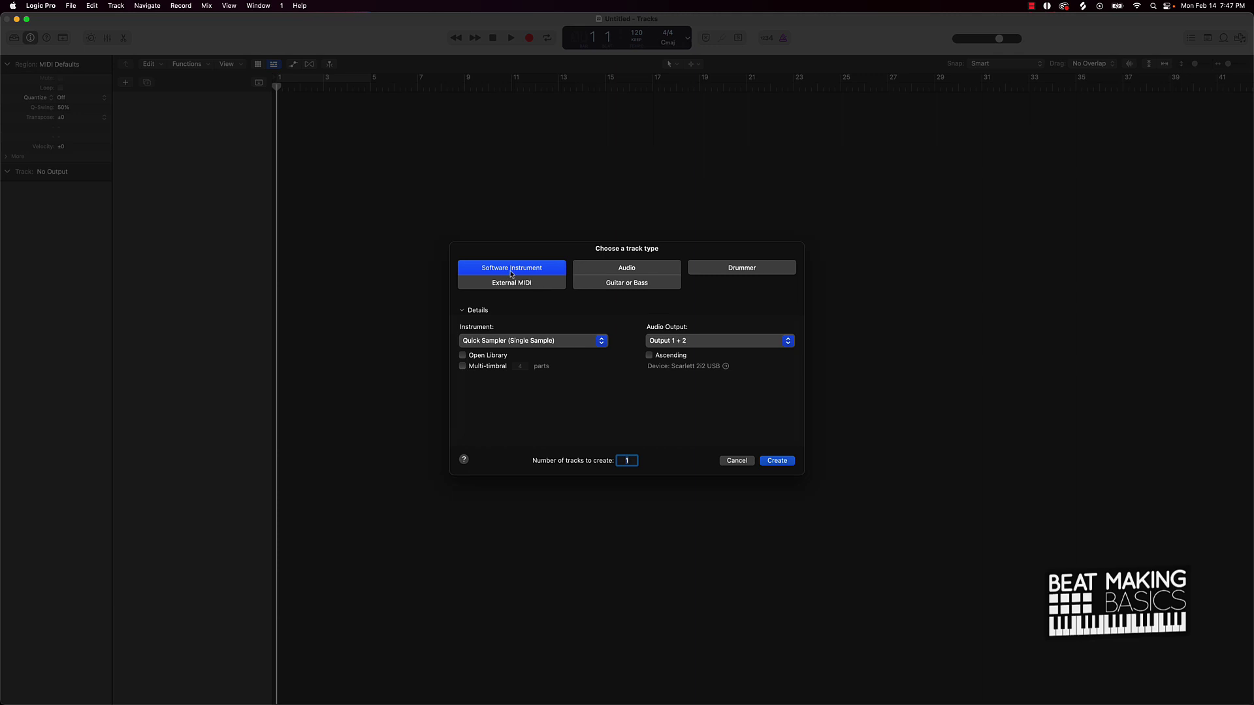
- Create a new software instrument track using the Default Patch
{"action": "left_click", "coordinate": [513, 346]}
{"action": "mouse_move", "coordinate": [493, 578]}
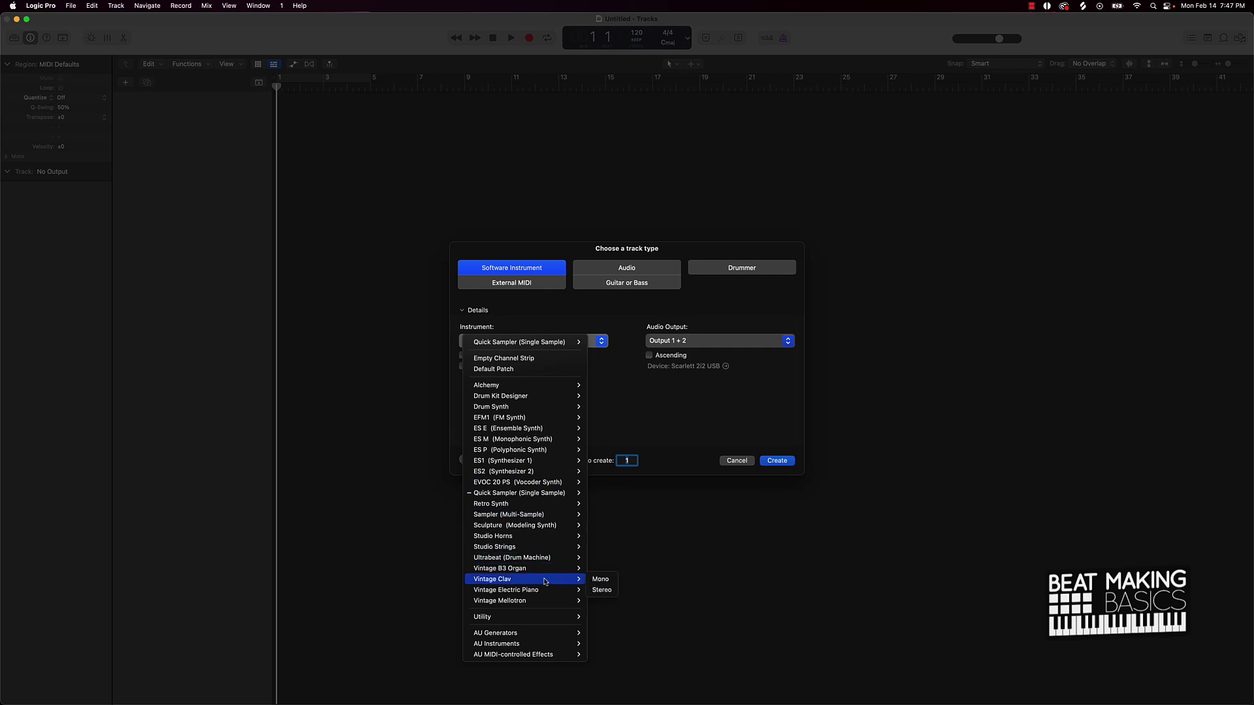
{"action": "left_click", "coordinate": [496, 369]}
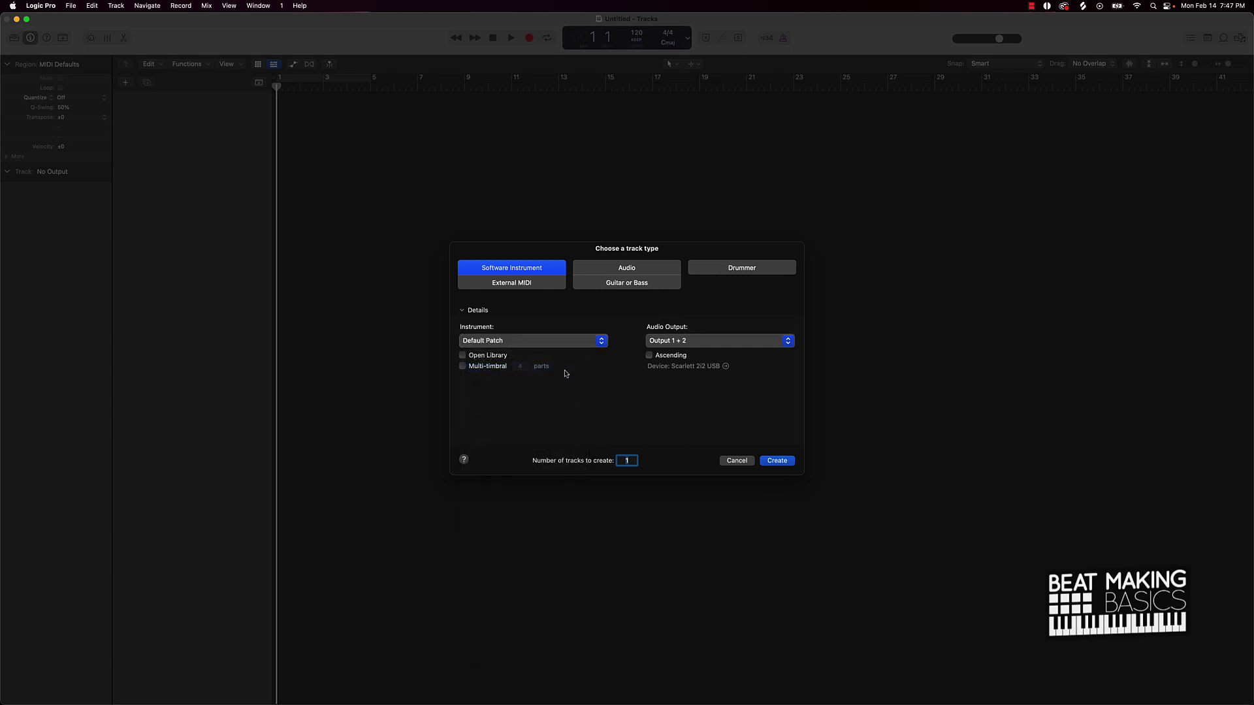
{"action": "left_click", "coordinate": [772, 462]}
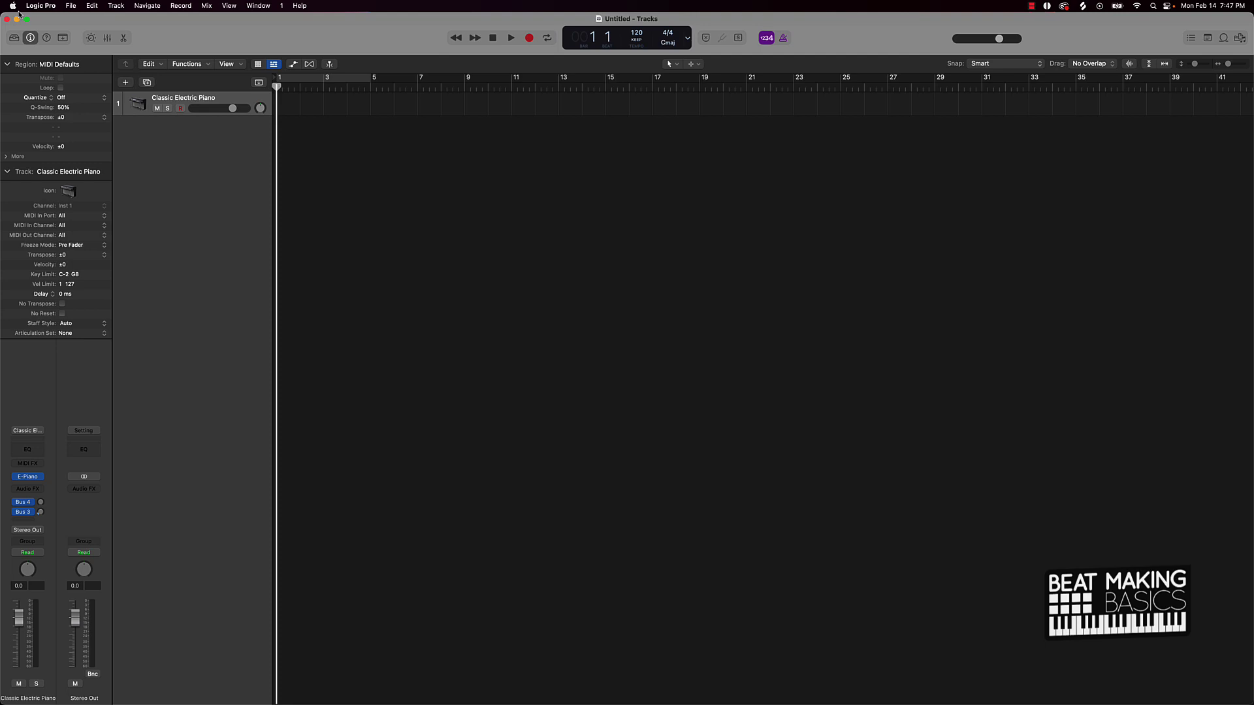
- Load the Boesendorfer Grand Piano sound from the Library's Piano category
{"action": "left_click", "coordinate": [14, 37]}
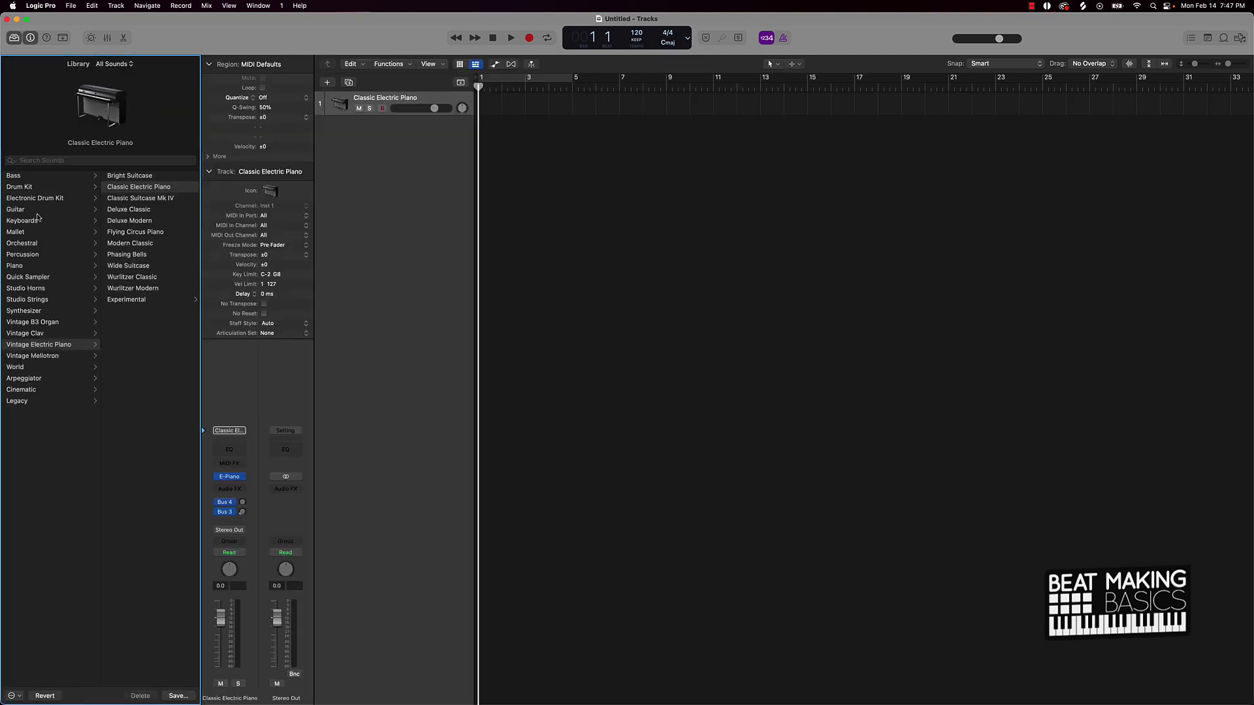
{"action": "left_click", "coordinate": [28, 266]}
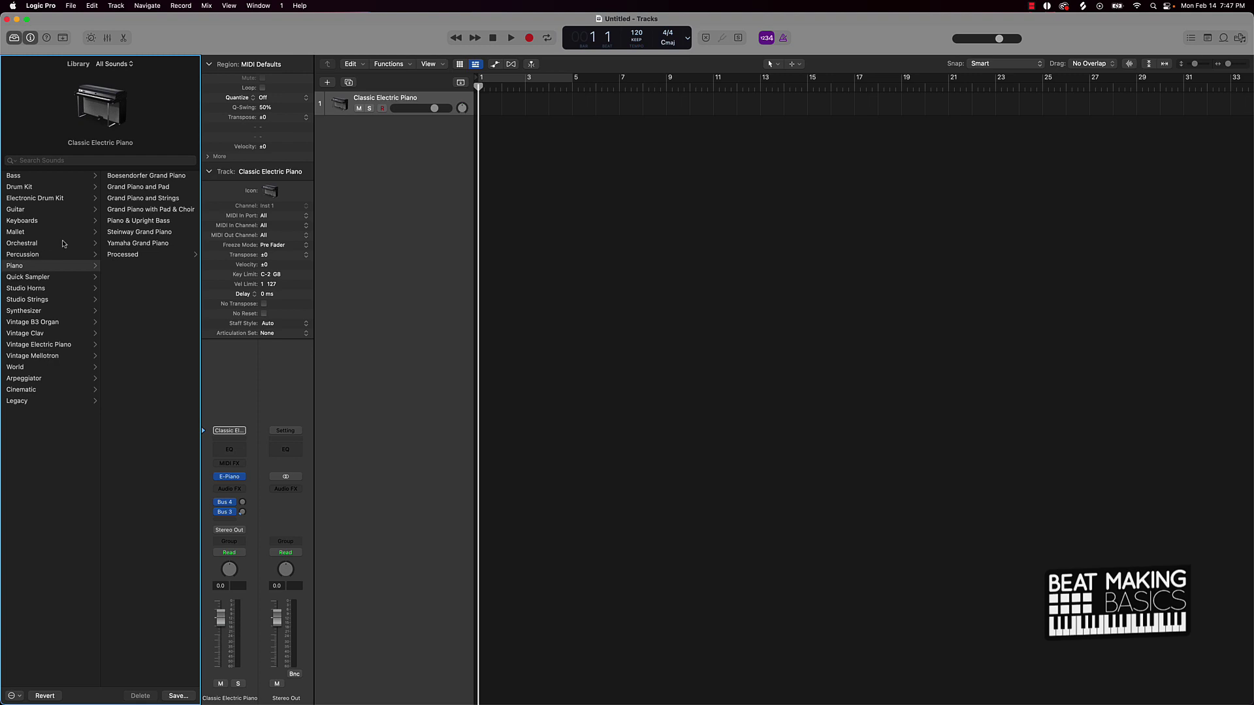
{"action": "left_click", "coordinate": [136, 179]}
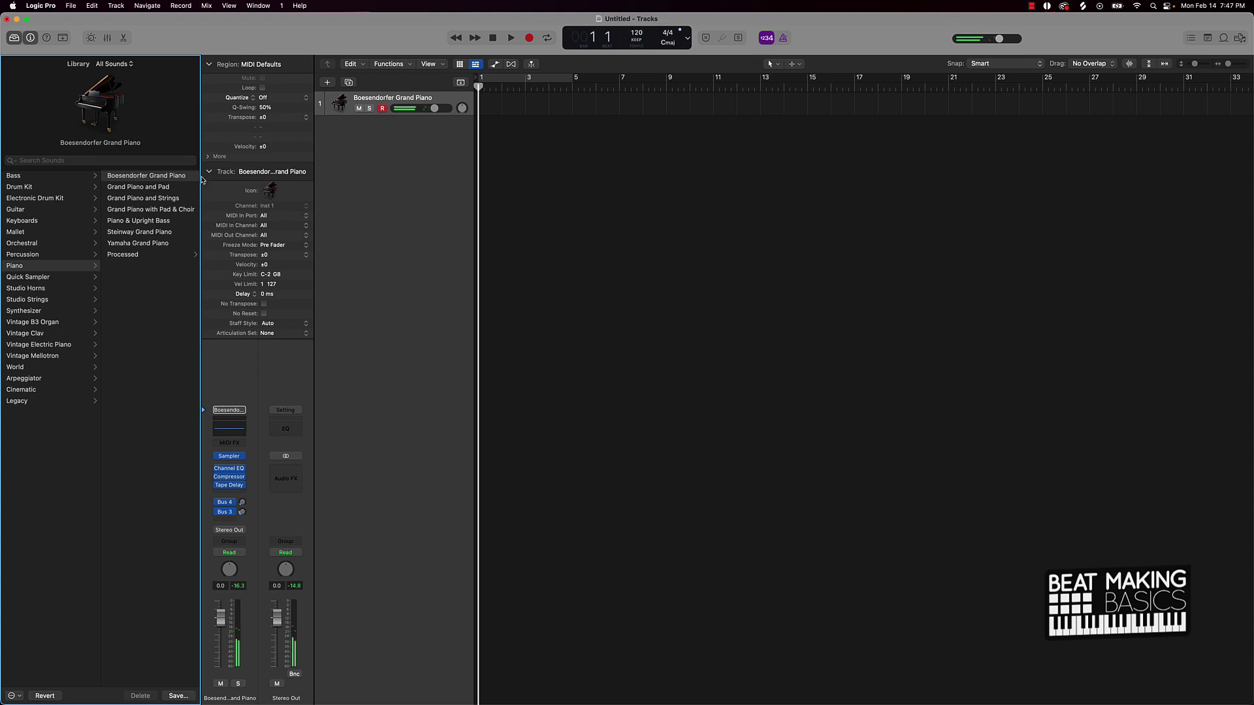
- Insert the iZotope Vinyl effect into an empty Audio FX slot on the piano track
{"action": "left_click", "coordinate": [233, 495]}
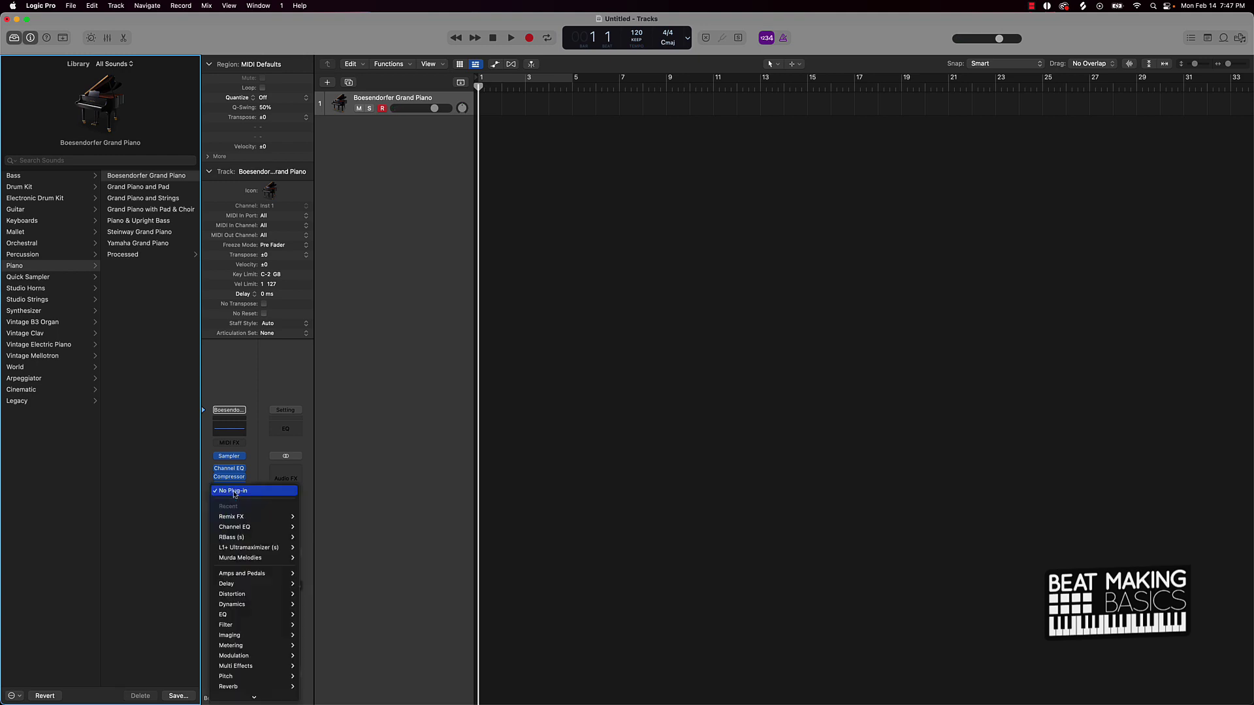
{"action": "left_click", "coordinate": [233, 495]}
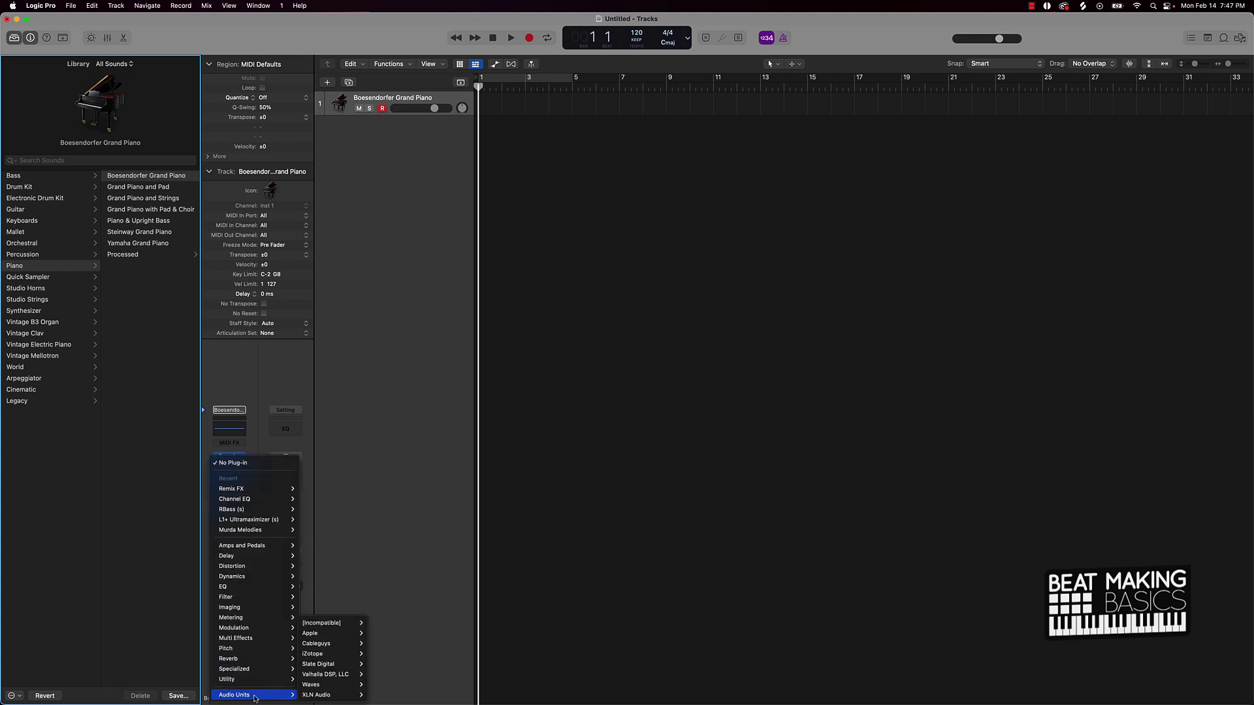
{"action": "mouse_move", "coordinate": [314, 653]}
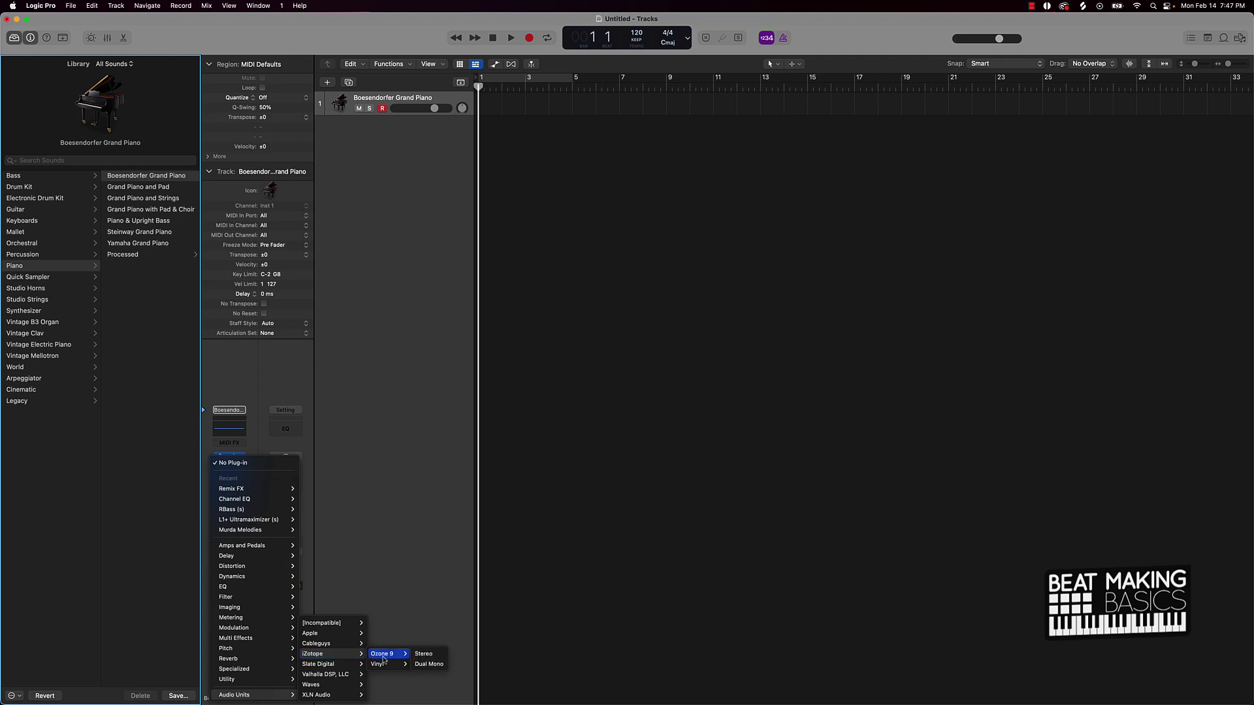
{"action": "left_click", "coordinate": [423, 665]}
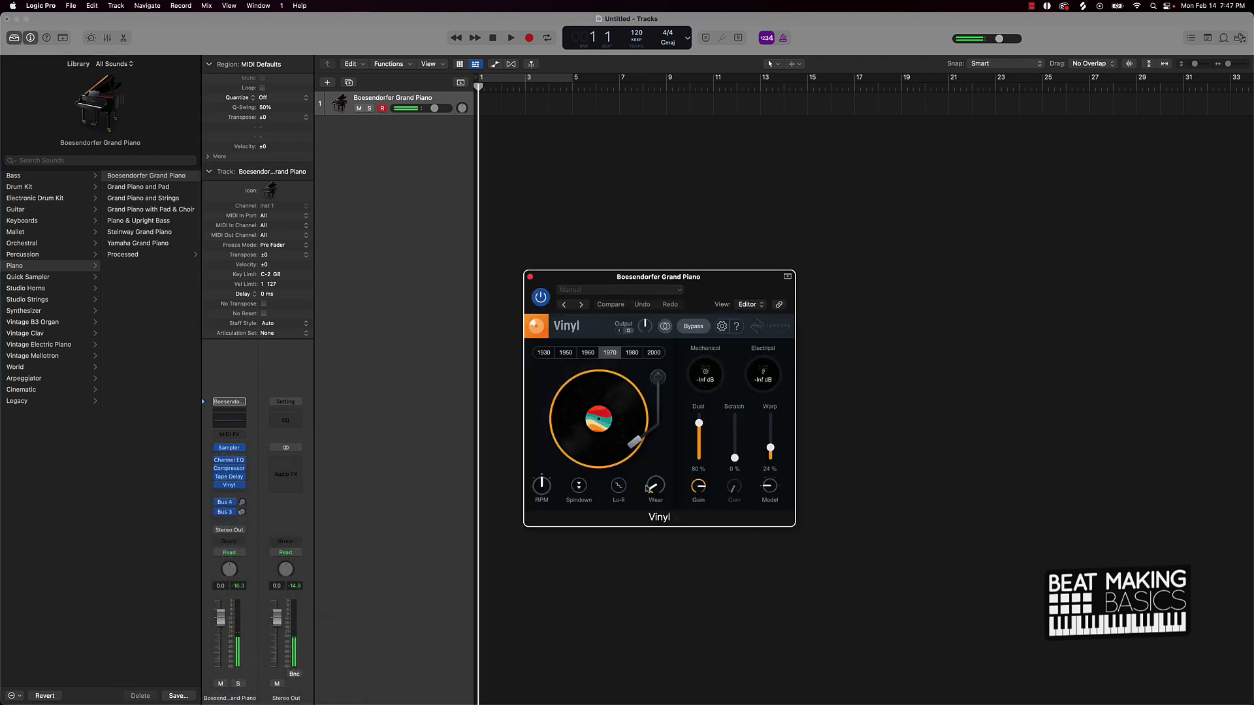
- Set Vinyl's Wear and Dust amounts to 0% and dismiss the plug-in window
{"action": "left_click_drag", "start_coordinate": [656, 486], "coordinate": [656, 496]}
{"action": "mouse_move", "coordinate": [700, 427]}
{"action": "left_mouse_down"}
{"action": "mouse_move", "coordinate": [699, 457]}
{"action": "mouse_move", "coordinate": [770, 439]}
{"action": "left_mouse_up"}
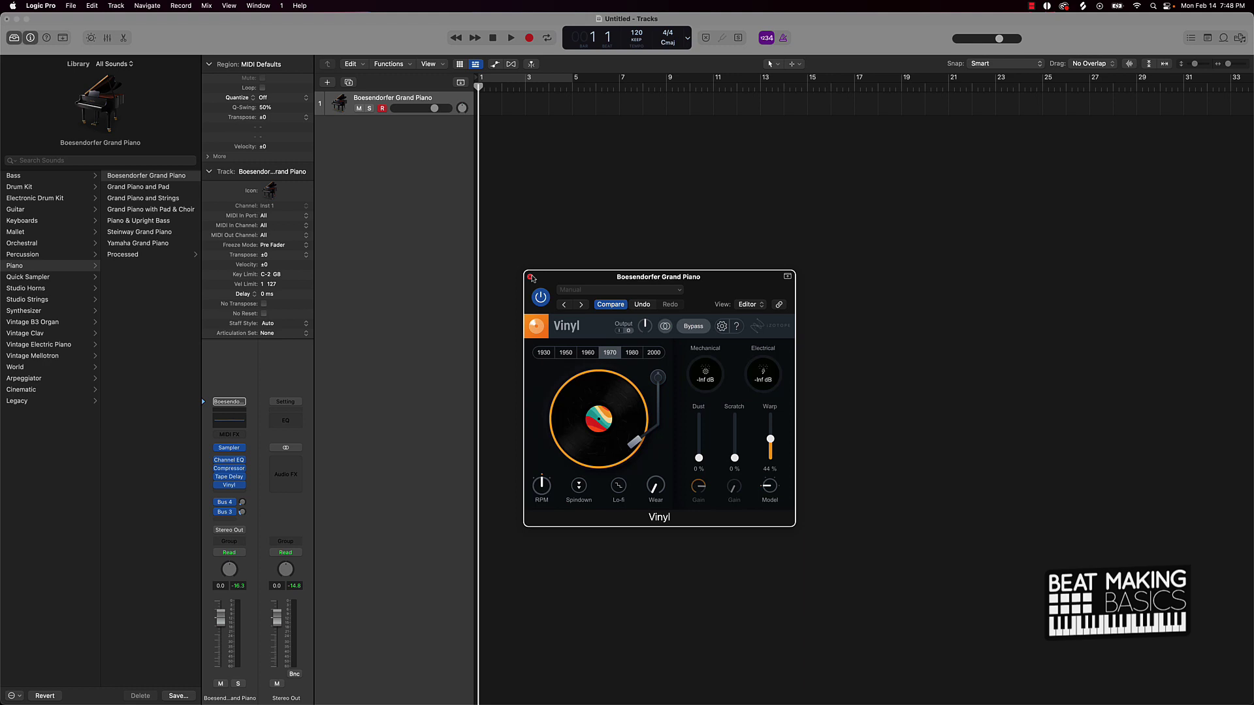
{"action": "left_click", "coordinate": [530, 278]}
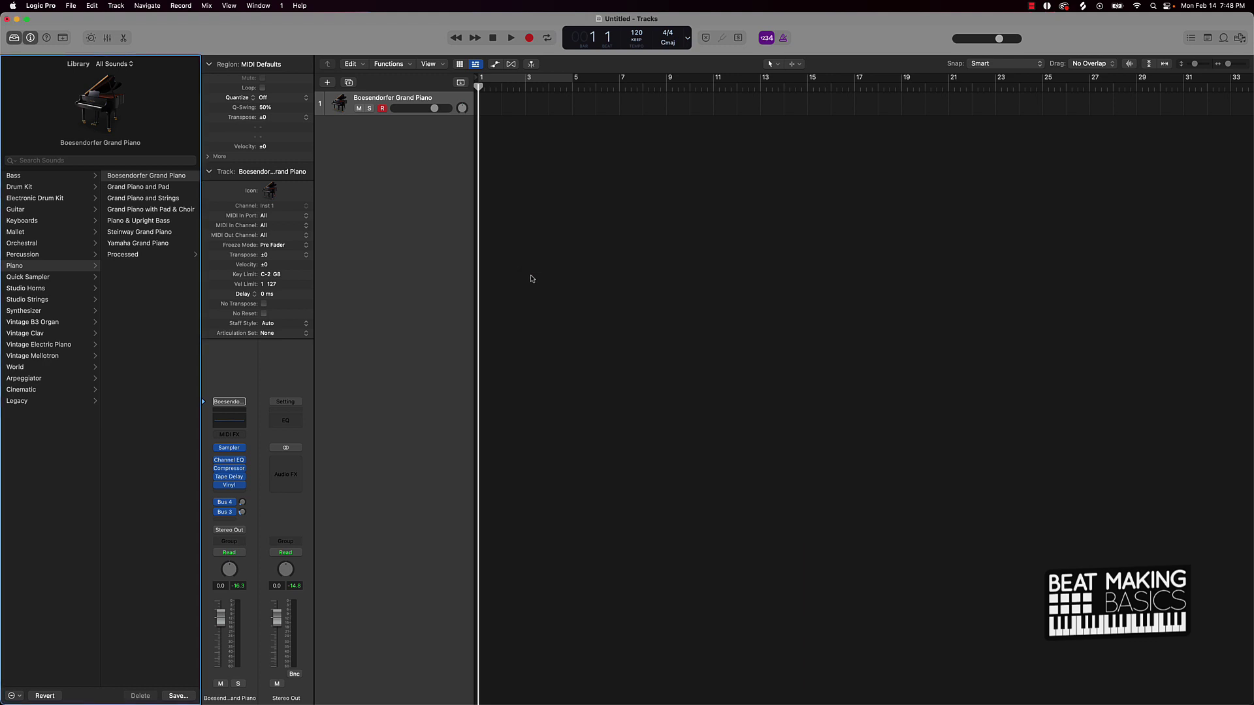
- Insert Slate Digital Murda Melodies after Vinyl with Spread 56% and Ice 22%
{"action": "left_click", "coordinate": [236, 492]}
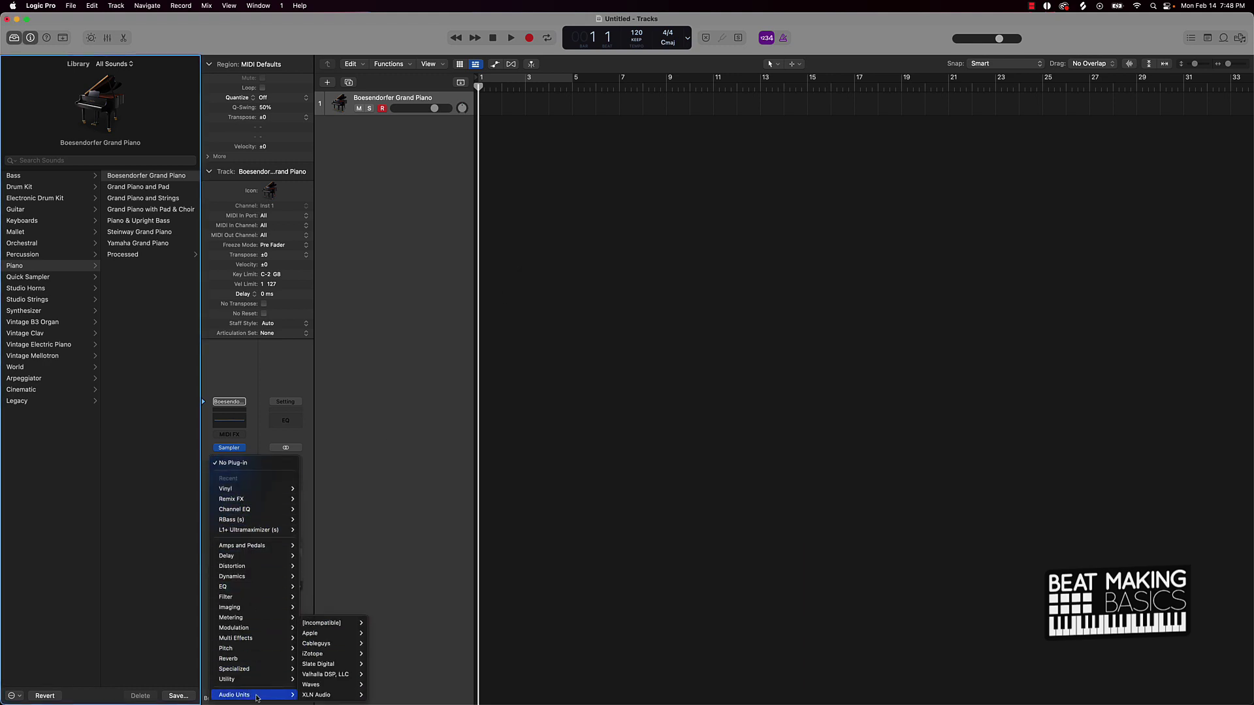
{"action": "mouse_move", "coordinate": [245, 695]}
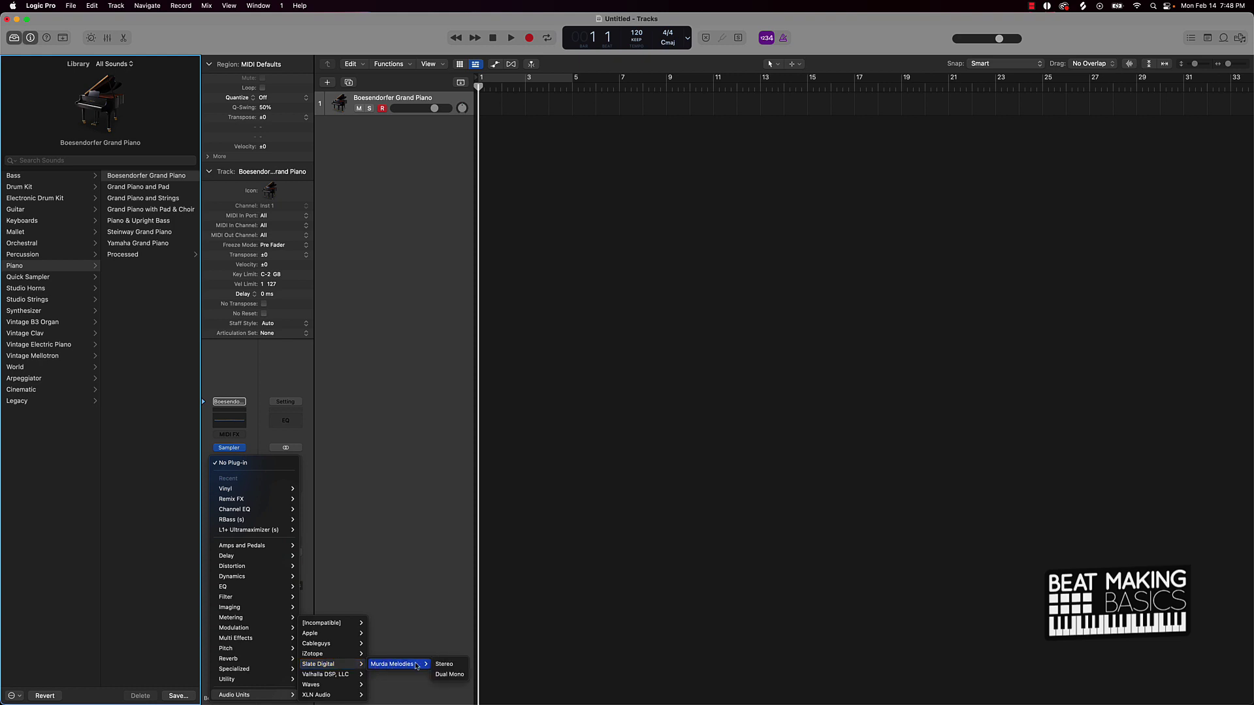
{"action": "left_click", "coordinate": [446, 665]}
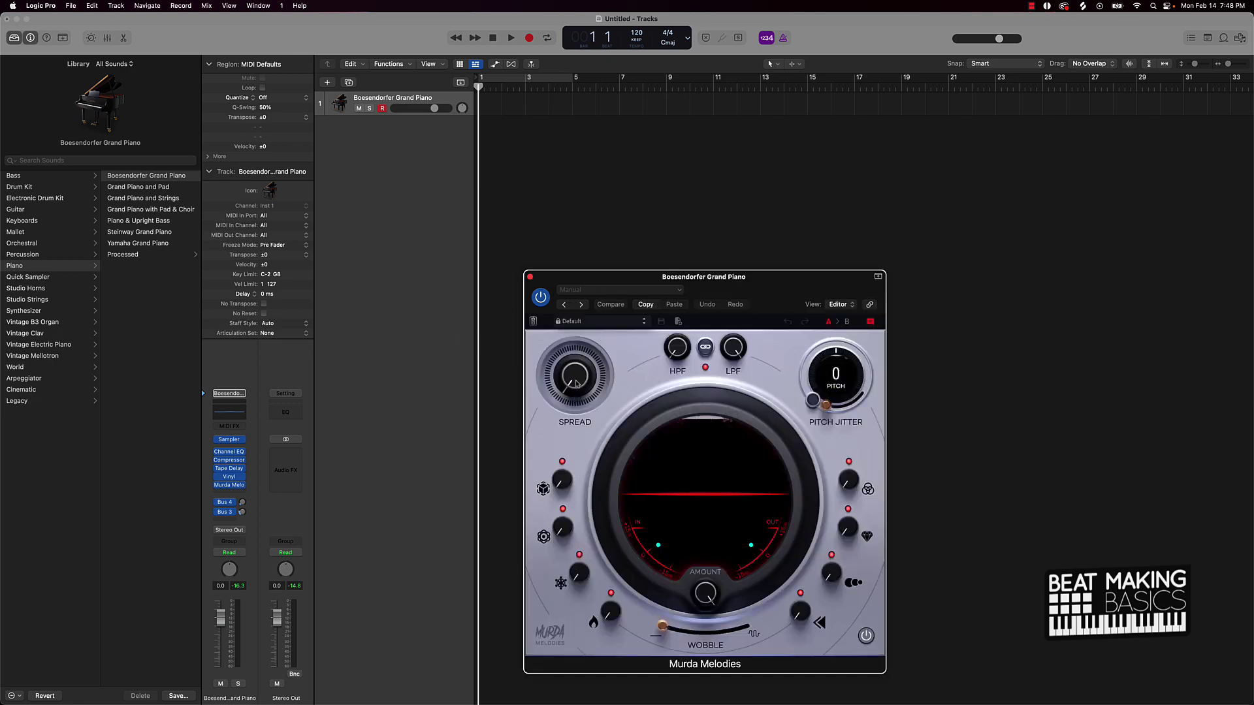
{"action": "left_click_drag", "start_coordinate": [576, 382], "coordinate": [576, 343]}
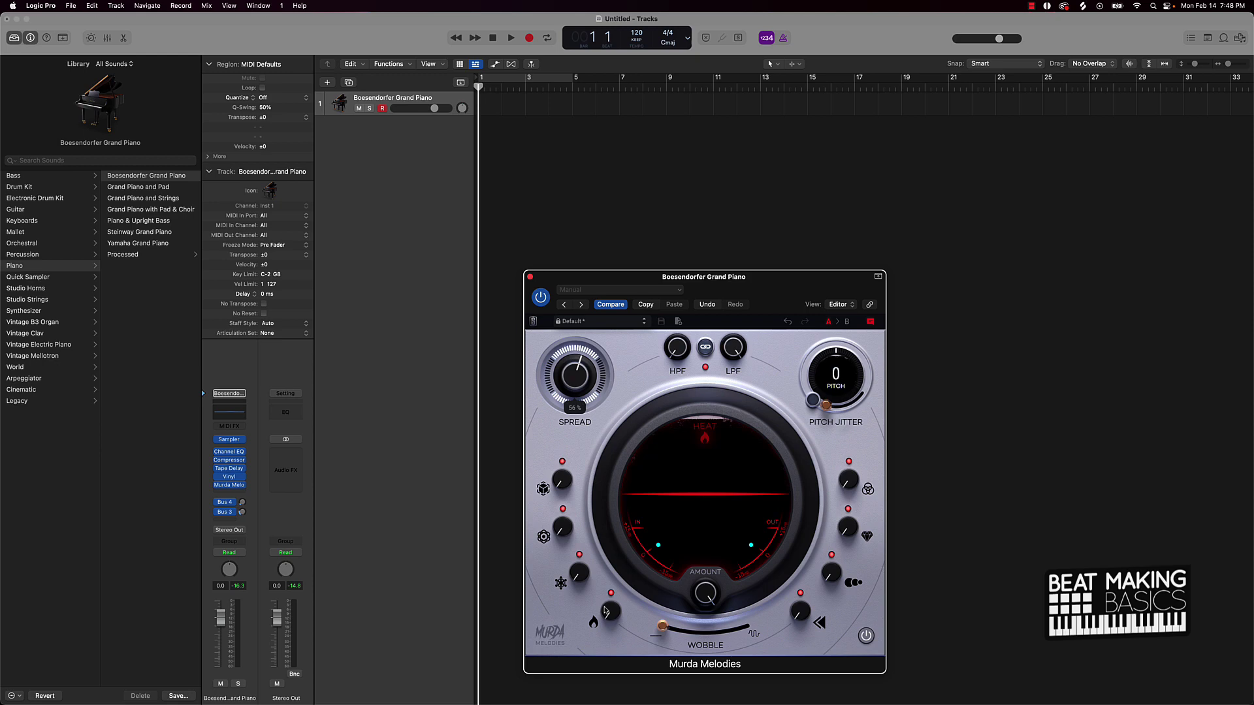
{"action": "left_click_drag", "start_coordinate": [579, 575], "coordinate": [577, 554]}
- Set Murda Melodies Ensemble to 17% and Heat to 43%, then close its window
{"action": "left_click_drag", "start_coordinate": [849, 529], "coordinate": [839, 500]}
{"action": "left_click", "coordinate": [683, 339]}
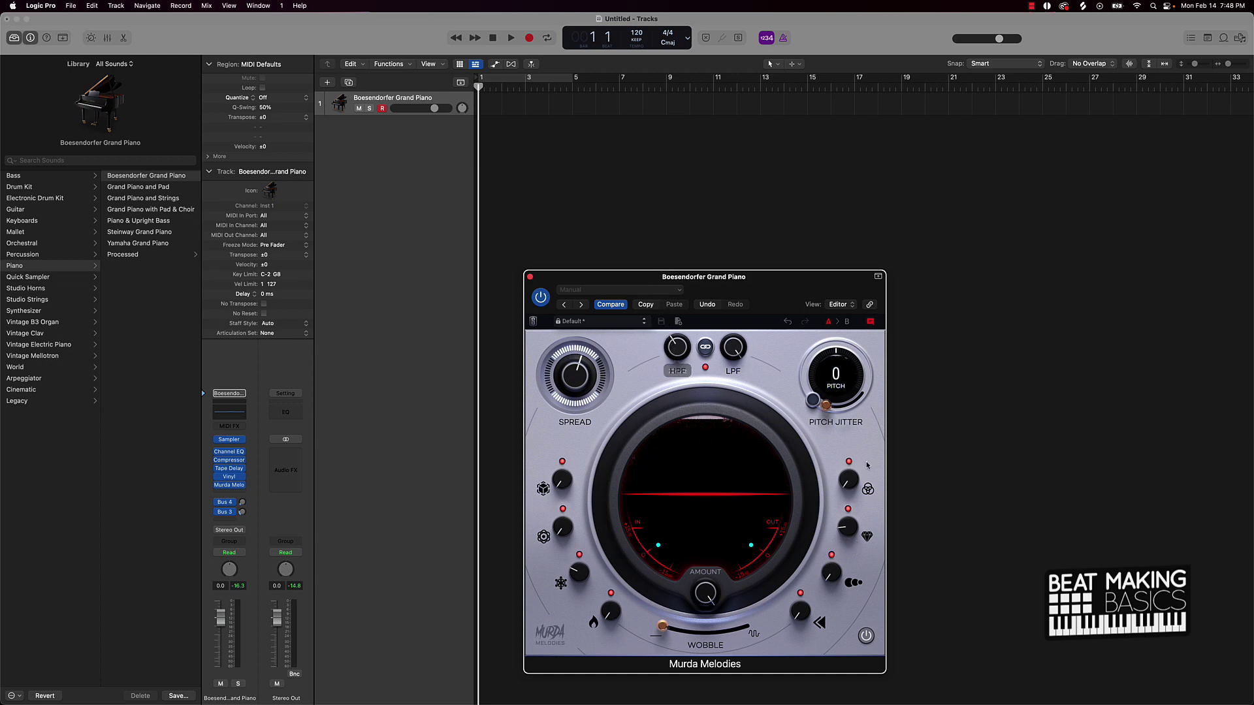
{"action": "left_click_drag", "start_coordinate": [609, 614], "coordinate": [608, 527]}
{"action": "left_click", "coordinate": [529, 278]}
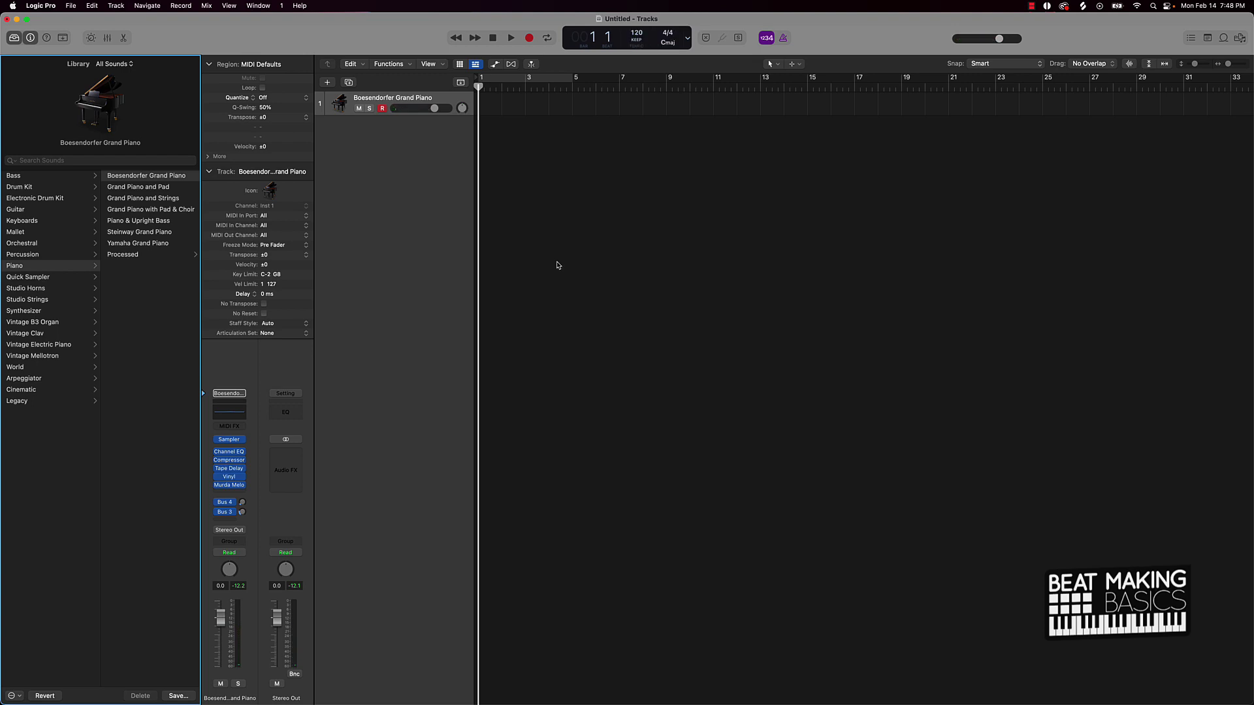
- Show a widened on-screen piano keyboard and enable a cycle range over bars 1 to 5
{"action": "key", "text": "super+k"}
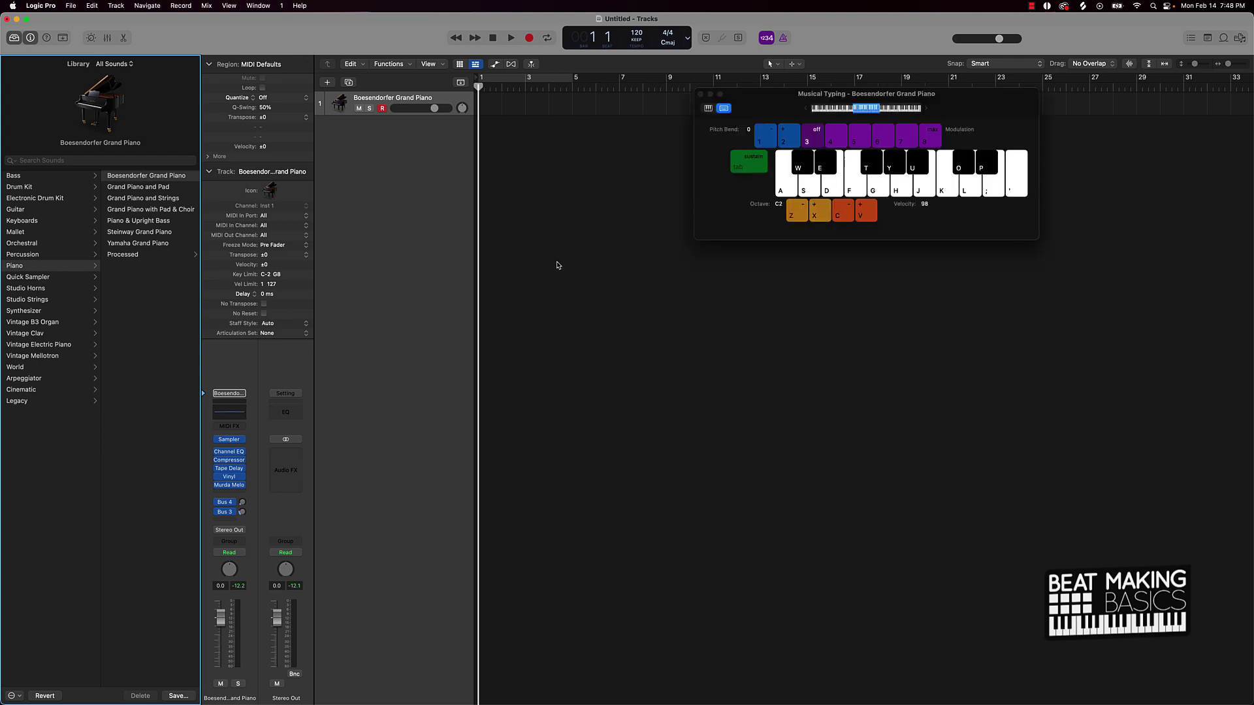
{"action": "left_click", "coordinate": [709, 109]}
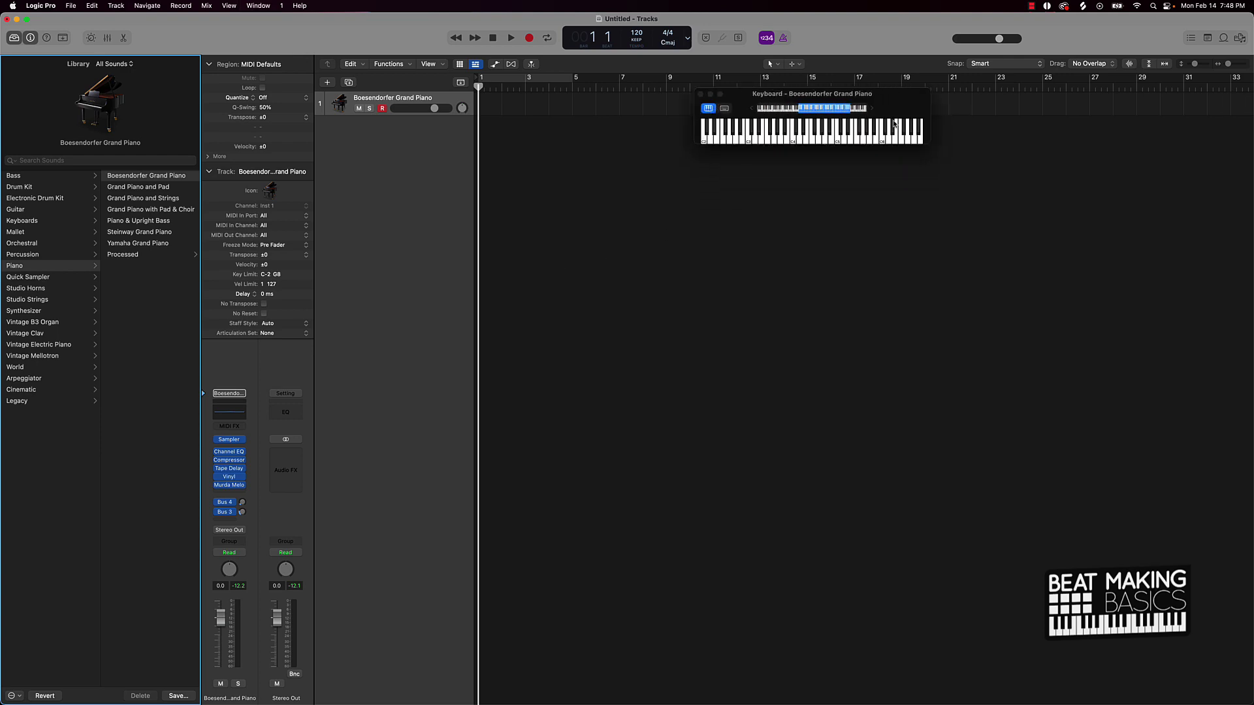
{"action": "left_click_drag", "start_coordinate": [932, 128], "coordinate": [1142, 127]}
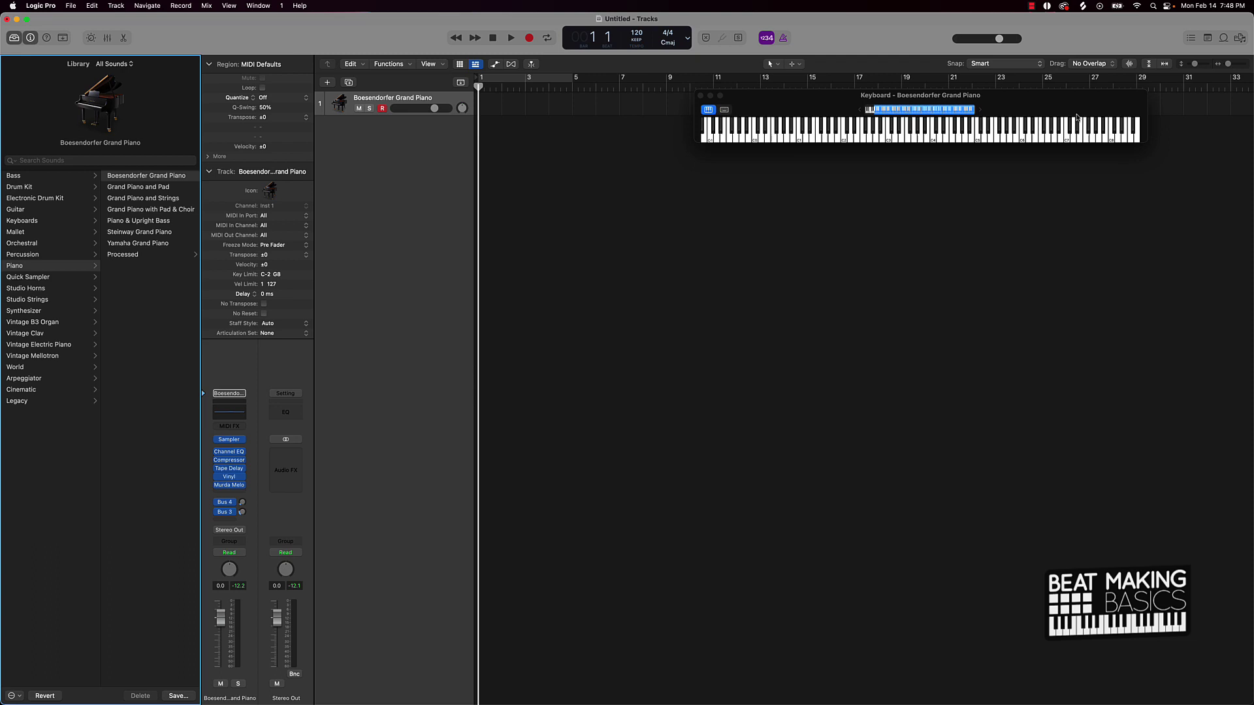
{"action": "left_click_drag", "start_coordinate": [1060, 109], "coordinate": [1091, 137]}
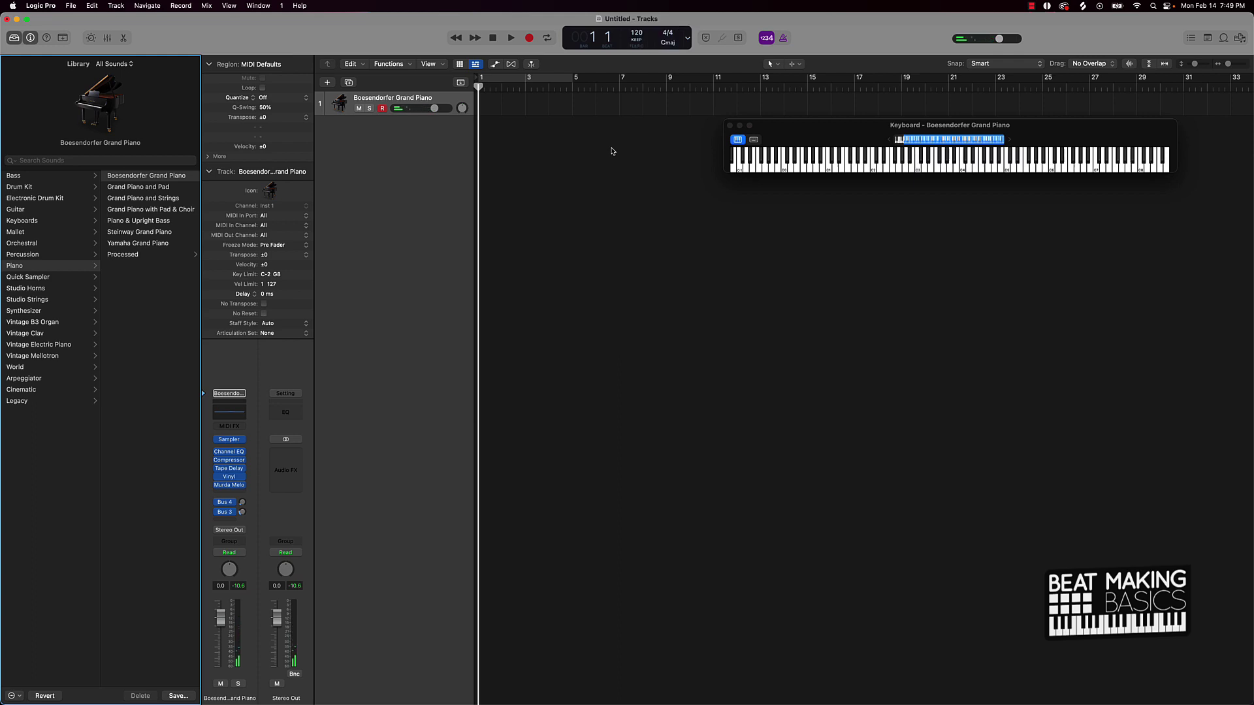
{"action": "left_click", "coordinate": [545, 78]}
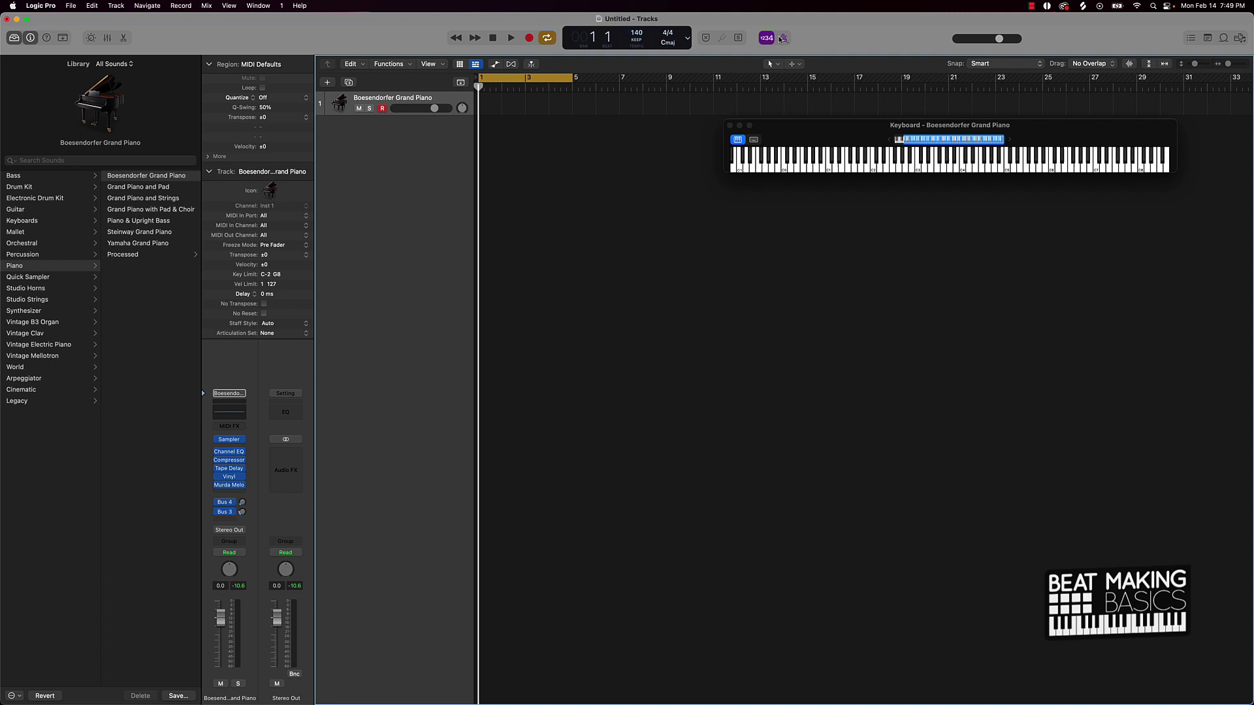
- Turn on the metronome and audition the click briefly
{"action": "left_click", "coordinate": [780, 37]}
{"action": "left_click", "coordinate": [513, 37]}
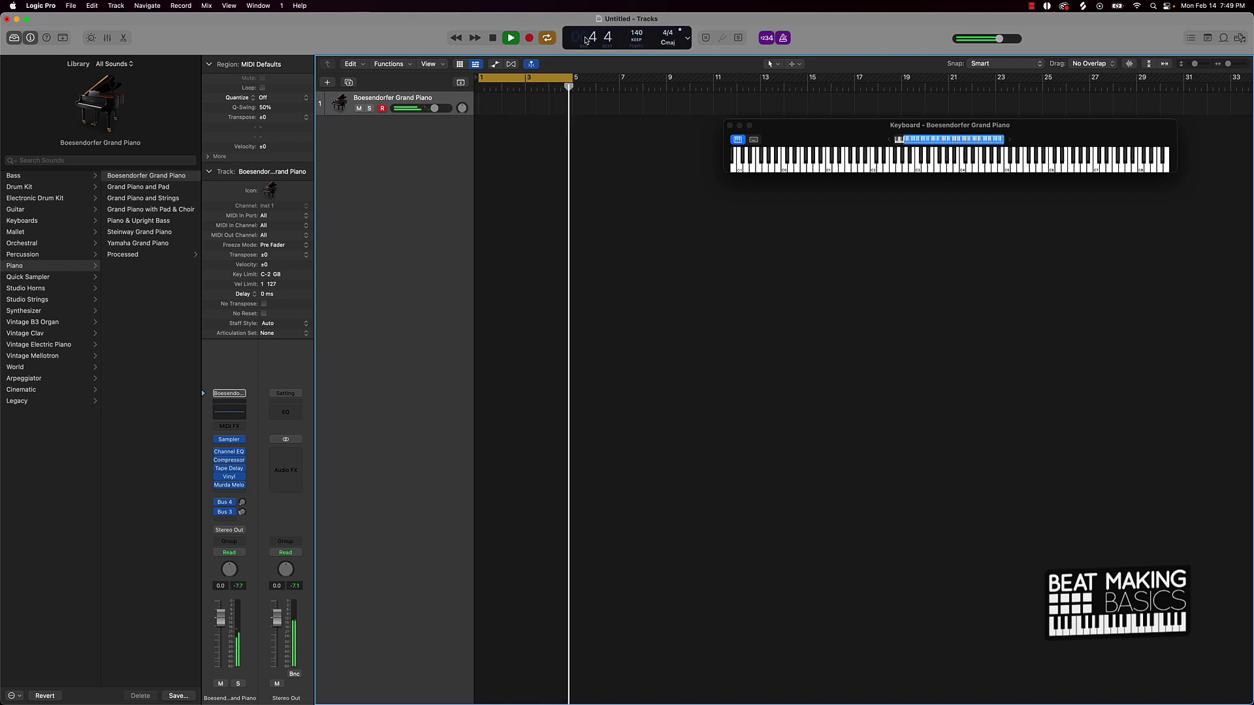
{"action": "key", "text": "space"}
- Record a four-bar chord part onto the Boesendorfer Grand Piano track
{"action": "key", "text": "r"}
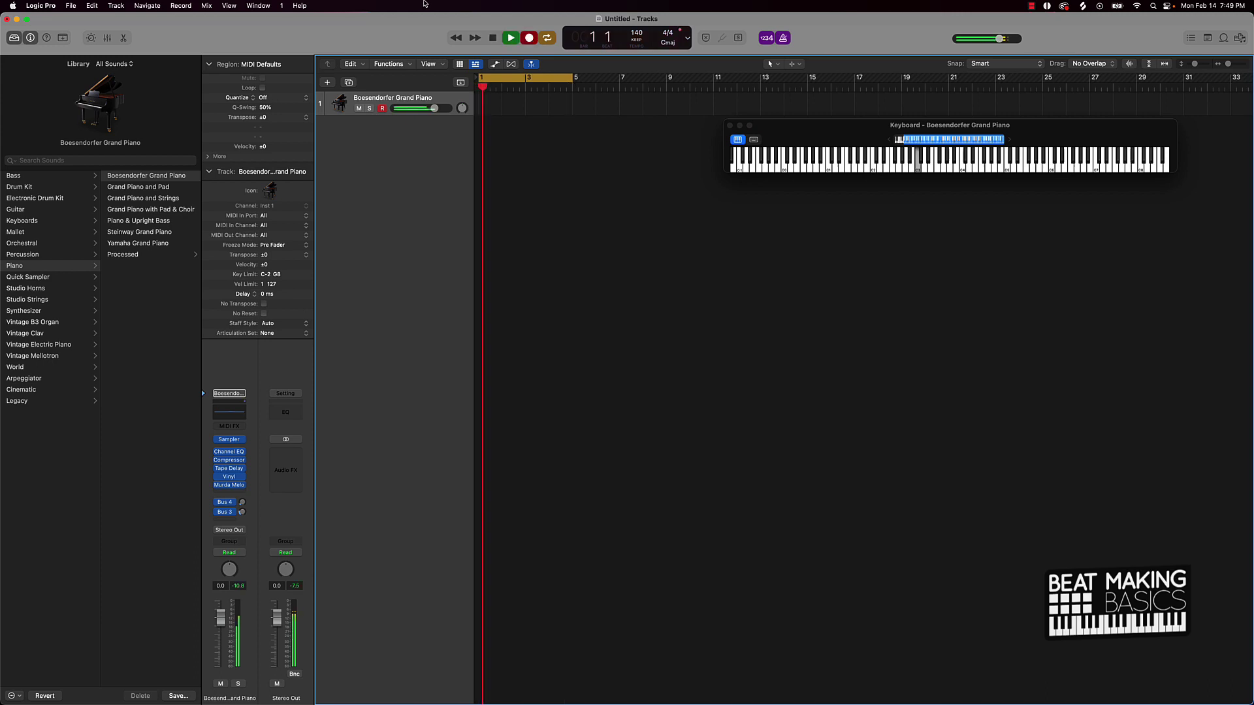
{"action": "key", "text": "space"}
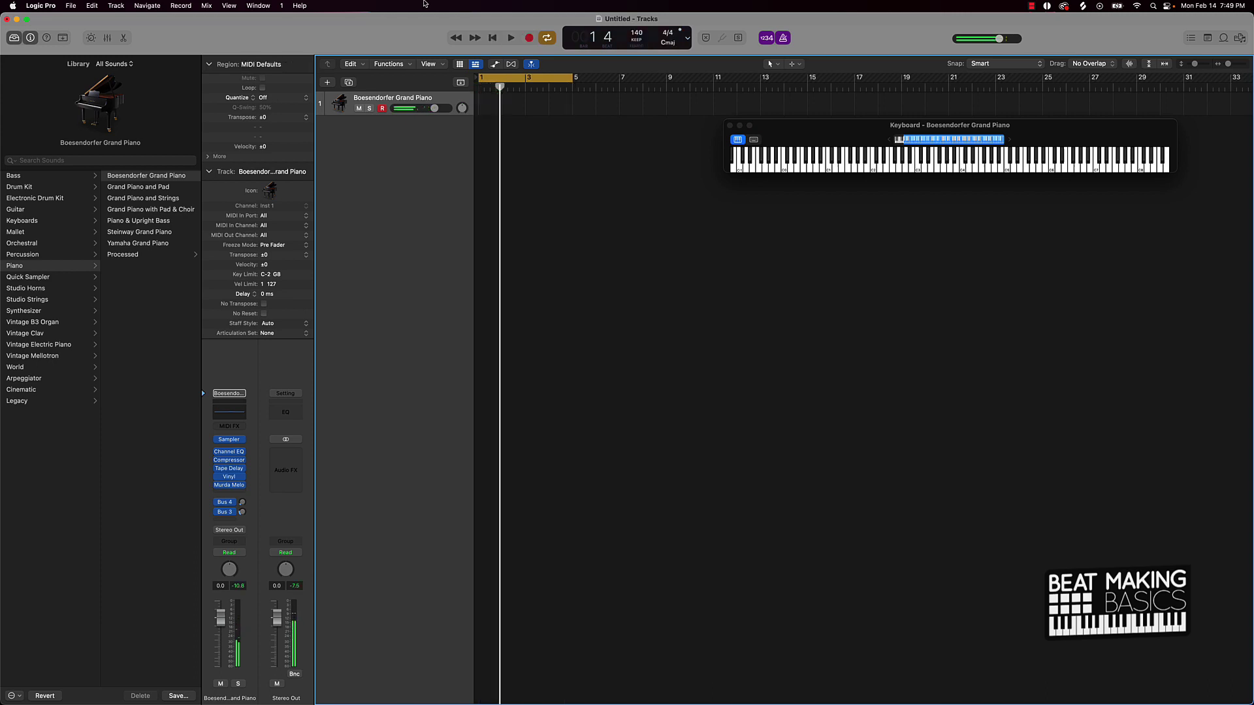
{"action": "key", "text": "r"}
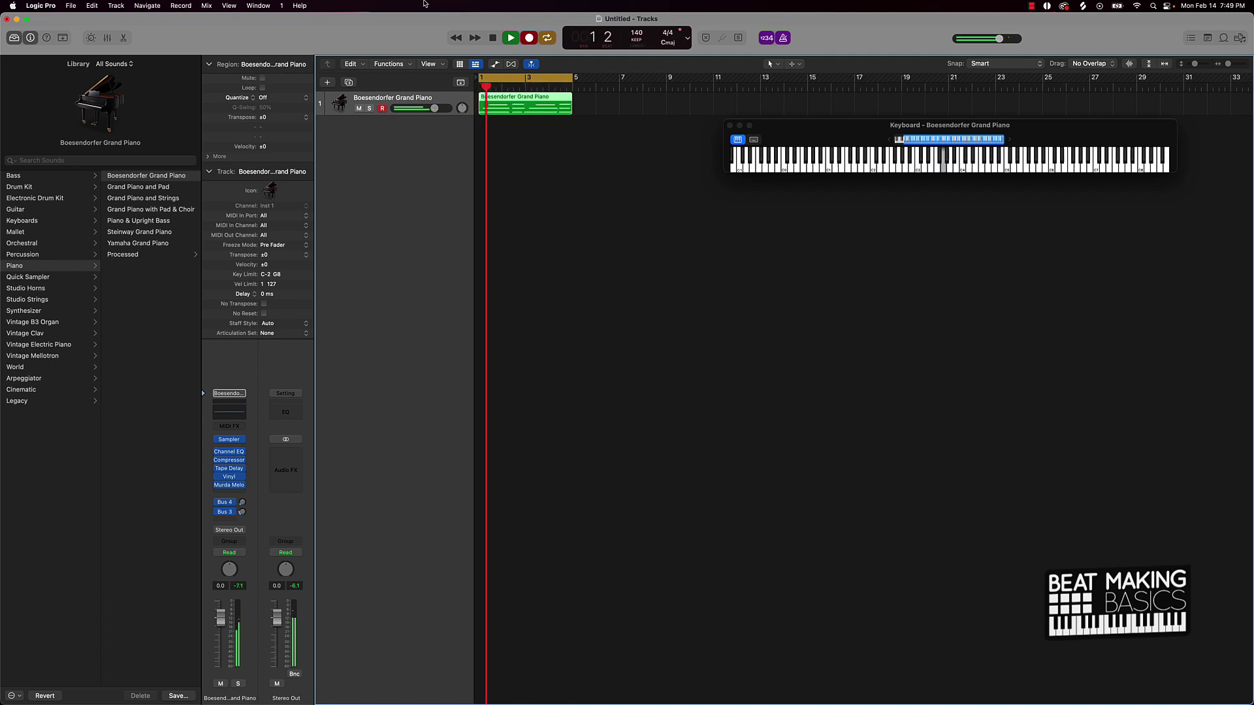
{"action": "key", "text": "space"}
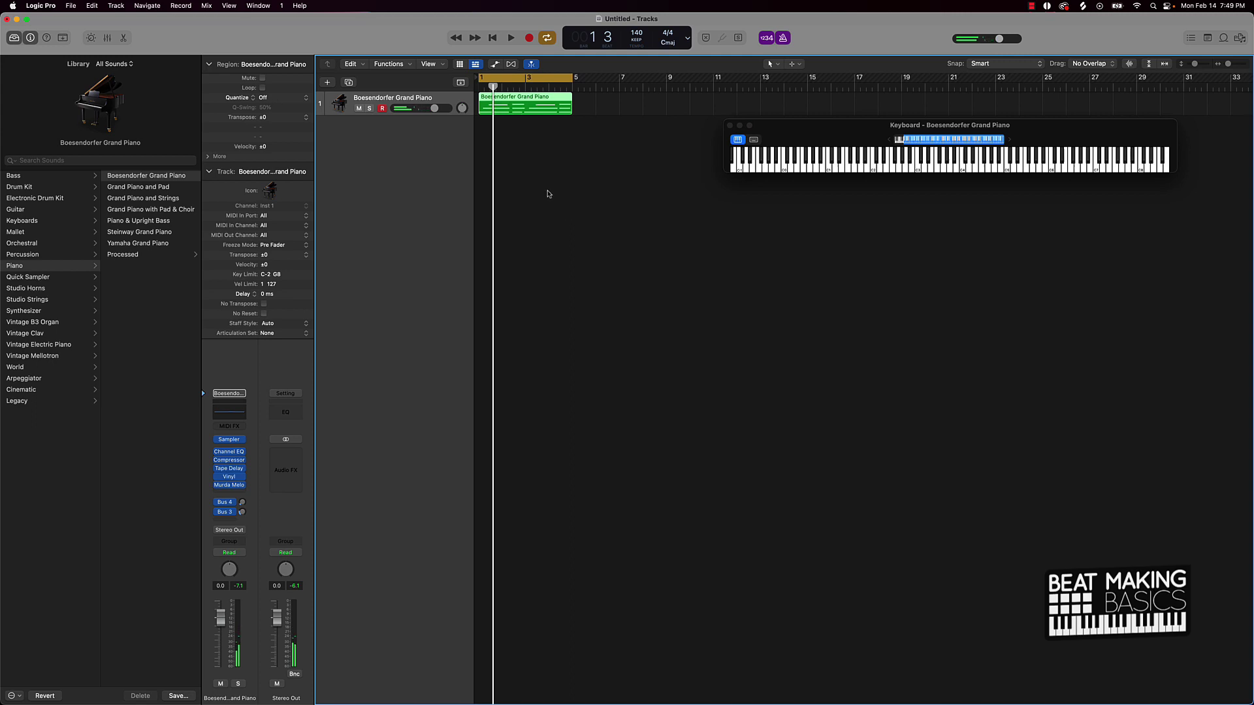
- Quantize all recorded notes to 1/8 Swing A in the Piano Roll and audition the result
{"action": "double_click", "coordinate": [531, 112]}
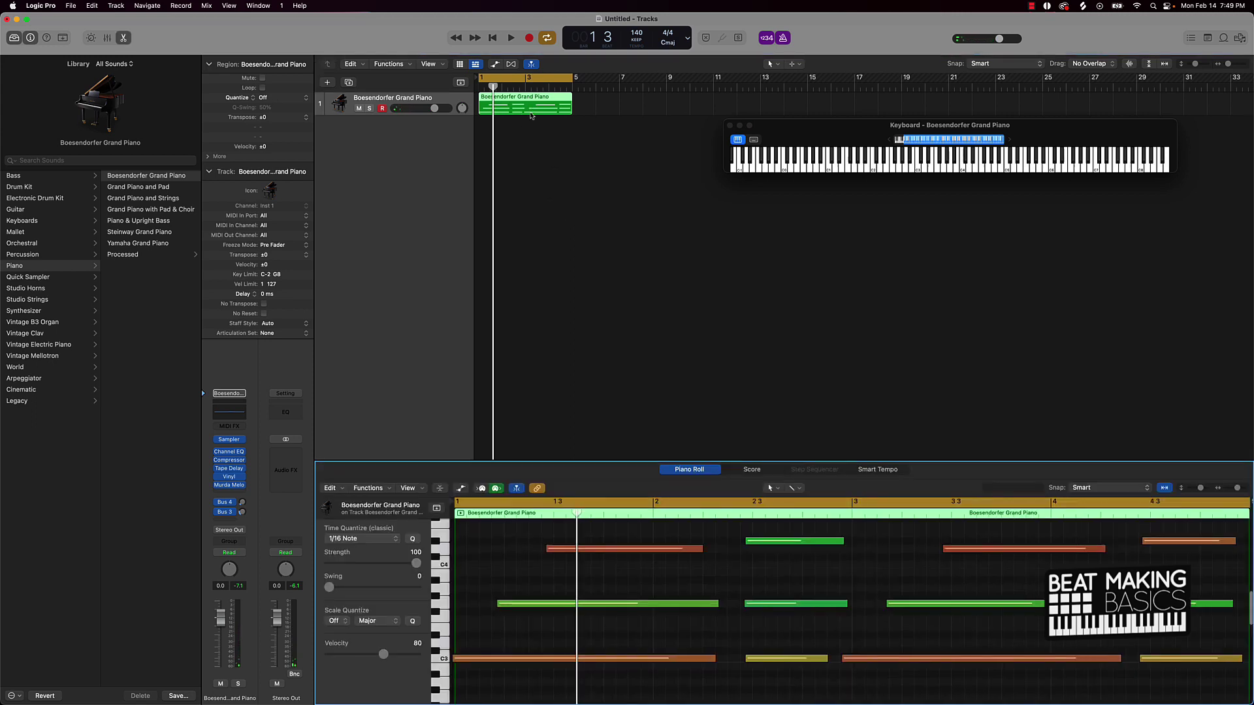
{"action": "key", "text": "super+a"}
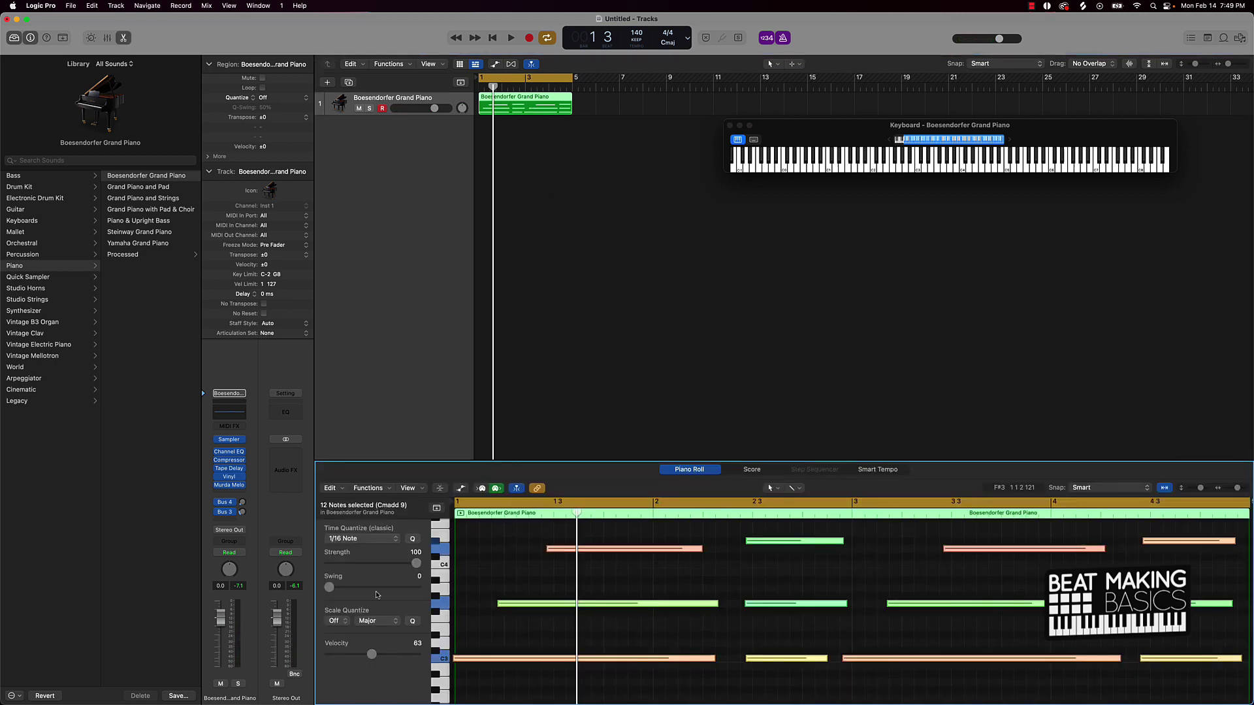
{"action": "left_click", "coordinate": [390, 537]}
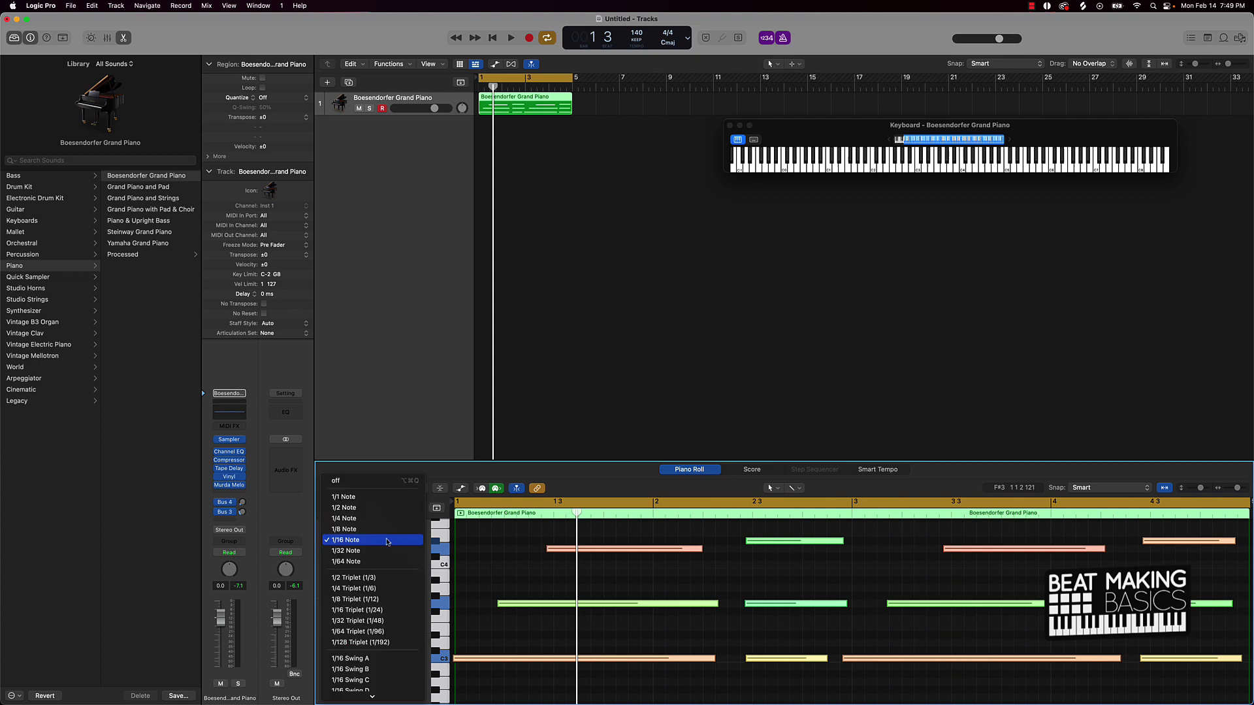
{"action": "left_click", "coordinate": [362, 659]}
{"action": "left_click", "coordinate": [363, 539]}
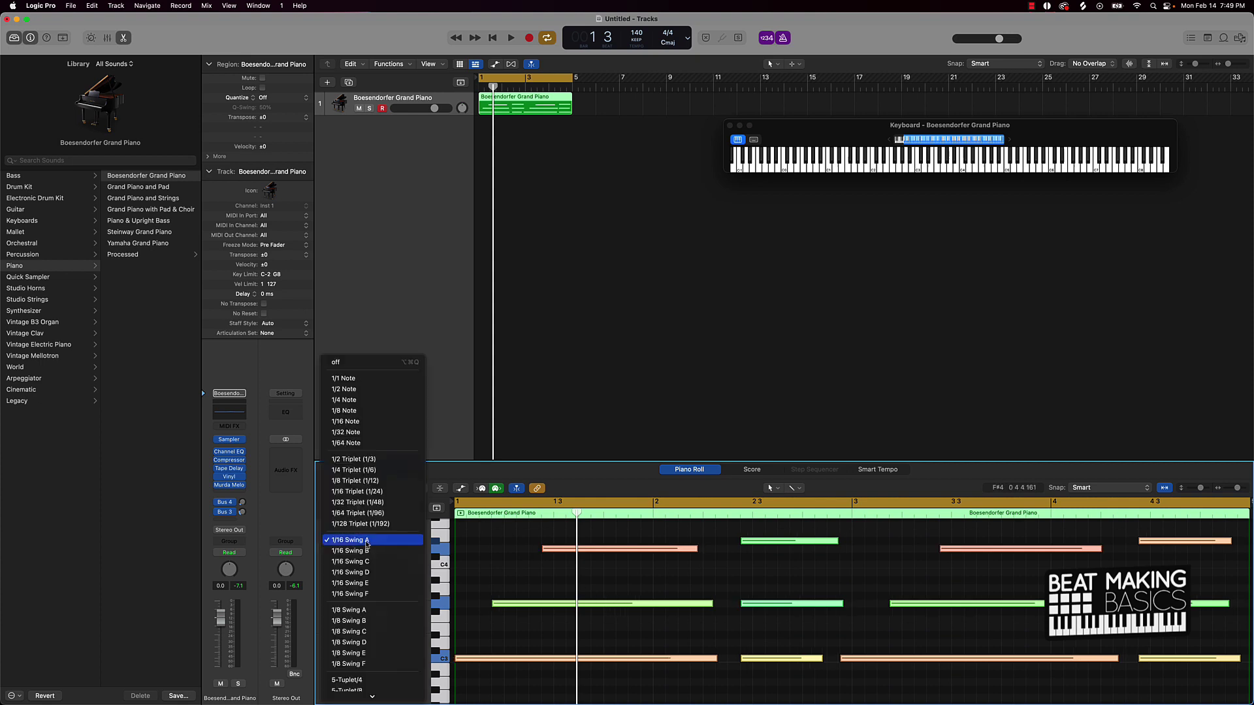
{"action": "left_click", "coordinate": [358, 610]}
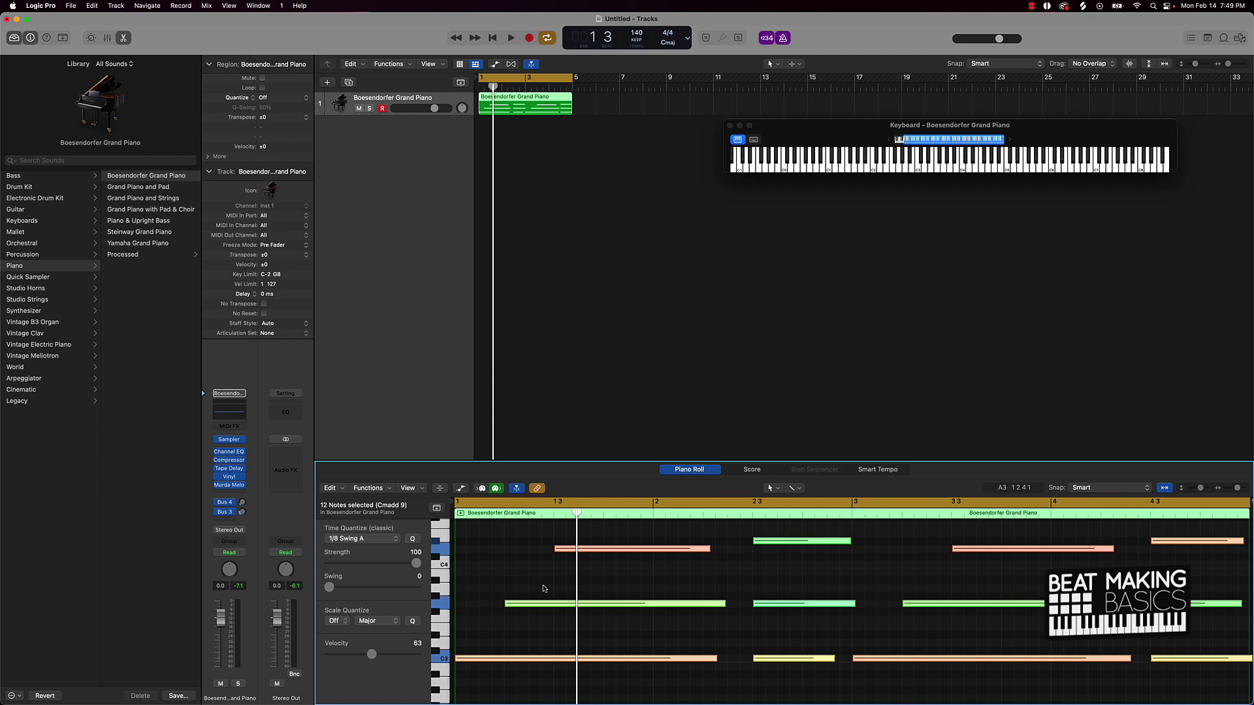
{"action": "key", "text": "space"}
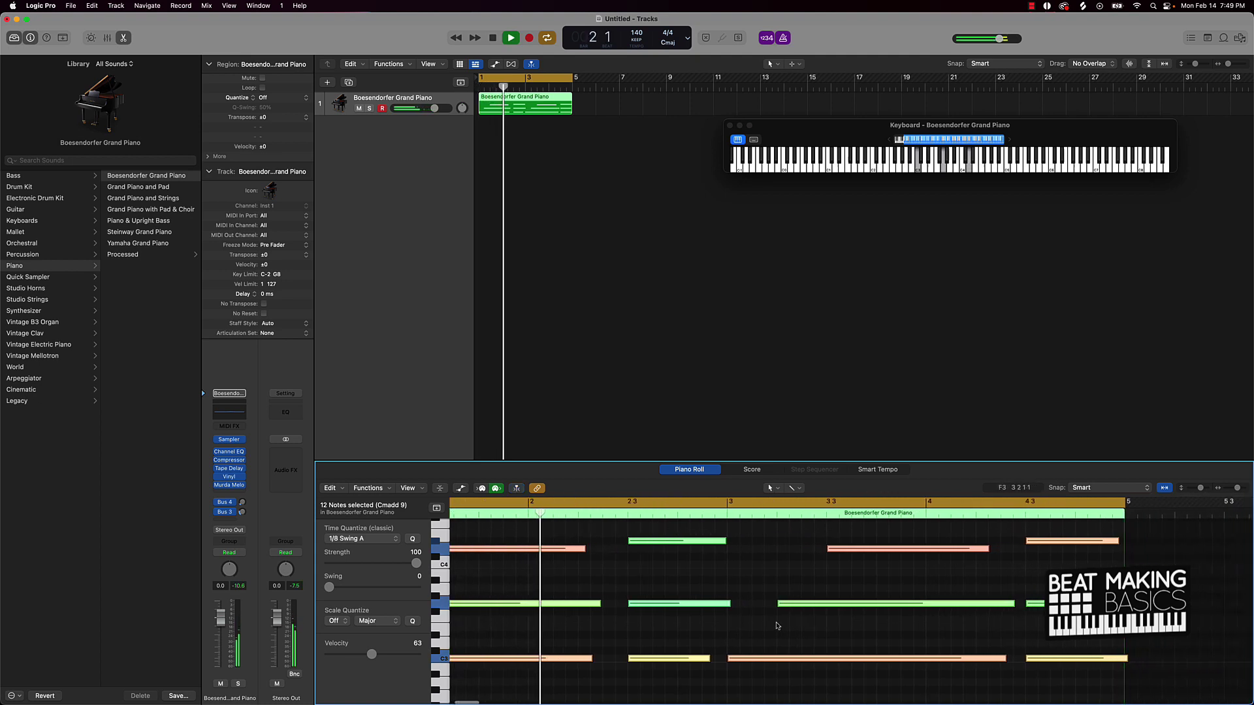
{"action": "scroll", "coordinate": [783, 617], "scroll_direction": "down", "scroll_amount": 3}
{"action": "key", "text": "space"}
{"action": "scroll", "coordinate": [663, 599], "scroll_direction": "up", "scroll_amount": 2}
- Mute the two C3 notes in the region and play it back from the start
{"action": "left_click", "coordinate": [663, 584]}
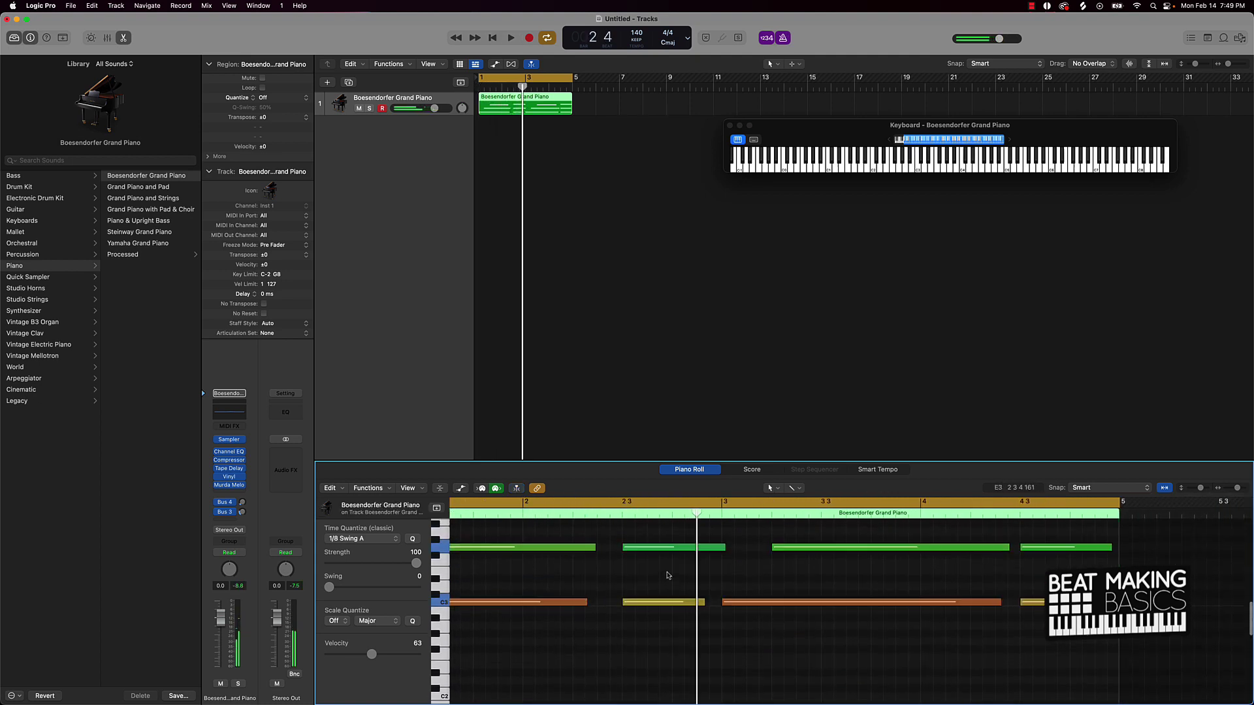
{"action": "left_click", "coordinate": [662, 599]}
{"action": "key", "text": "shift+s"}
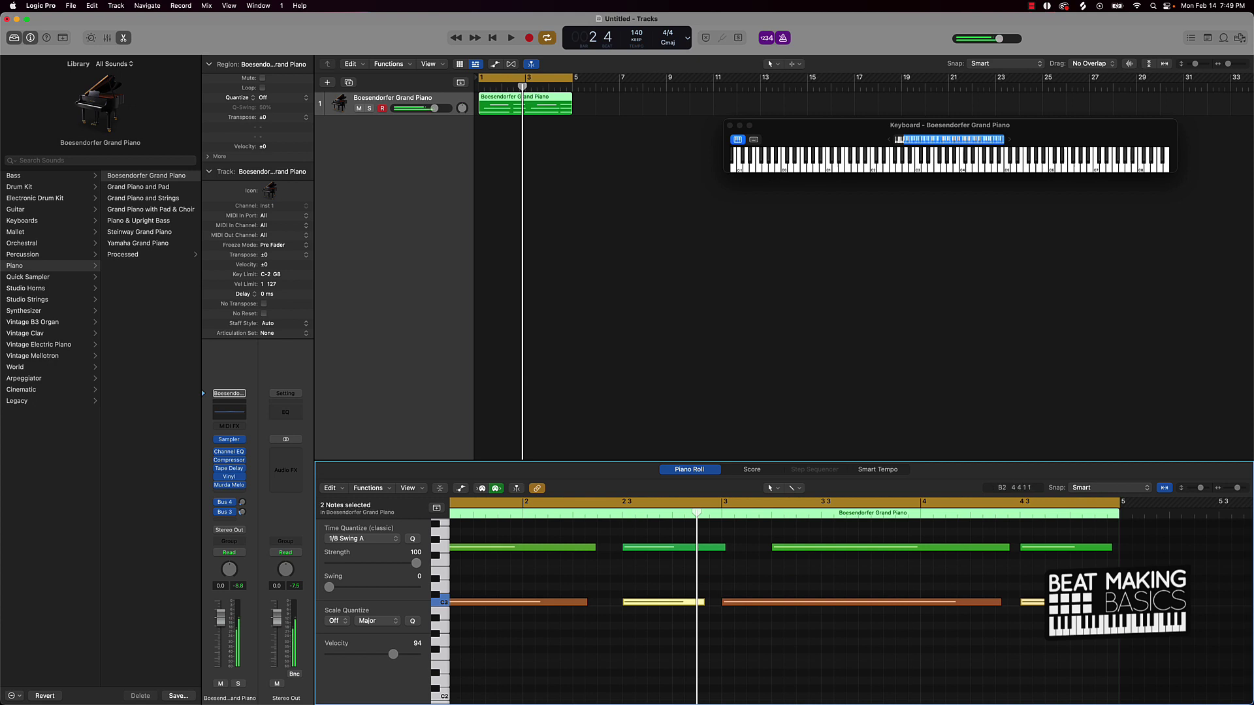
{"action": "key", "text": "ctrl+m"}
{"action": "key", "text": "space"}
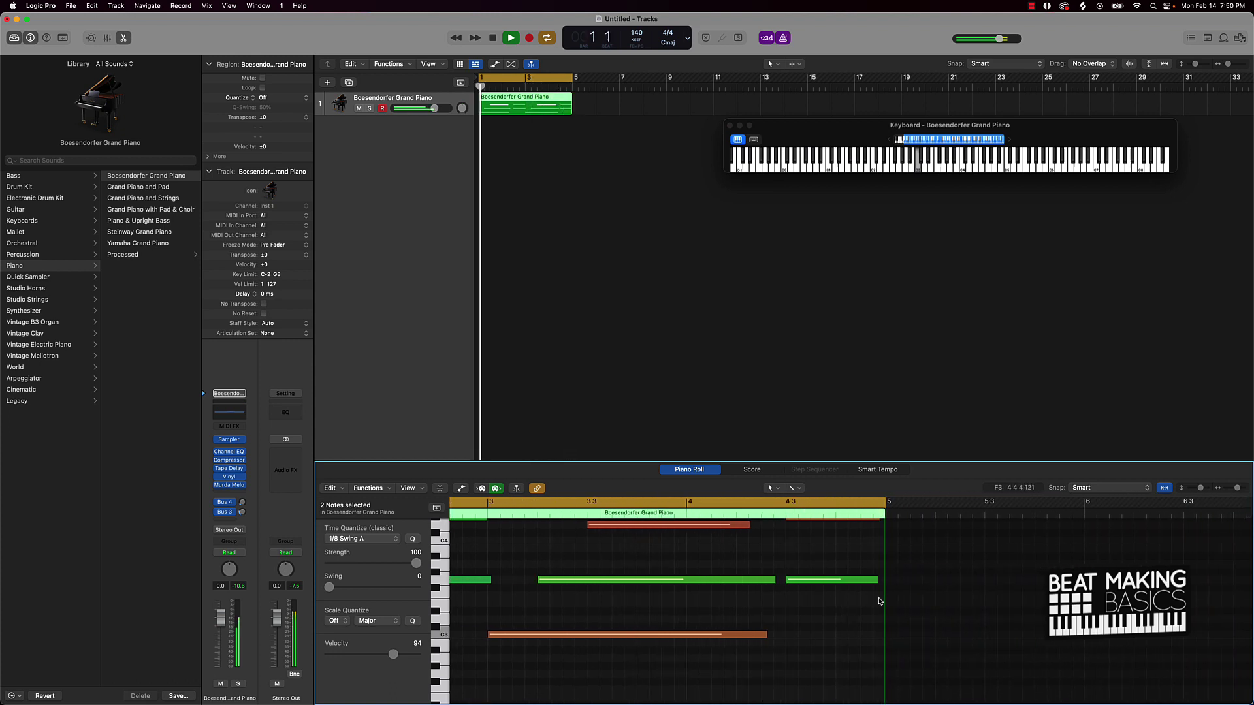
{"action": "key", "text": "space"}
- Add a second Grand Piano track and draw a short note at the start of bar 1
{"action": "left_click", "coordinate": [581, 218]}
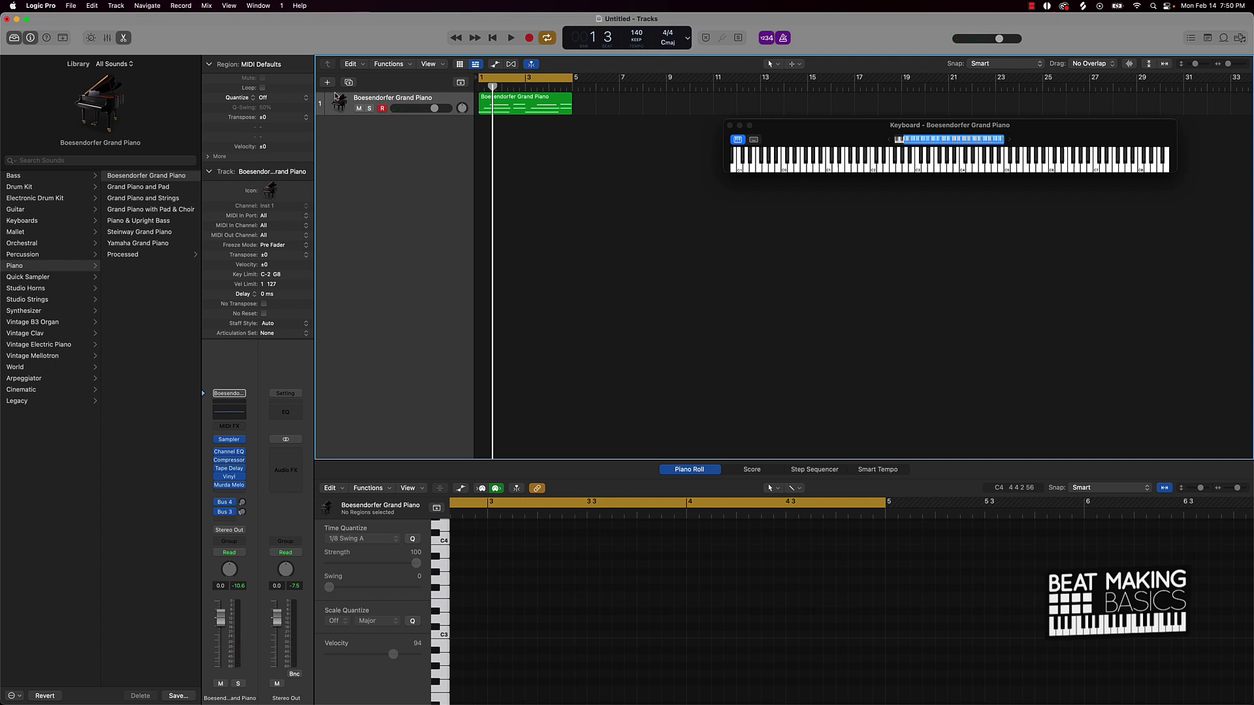
{"action": "key", "text": "super+d"}
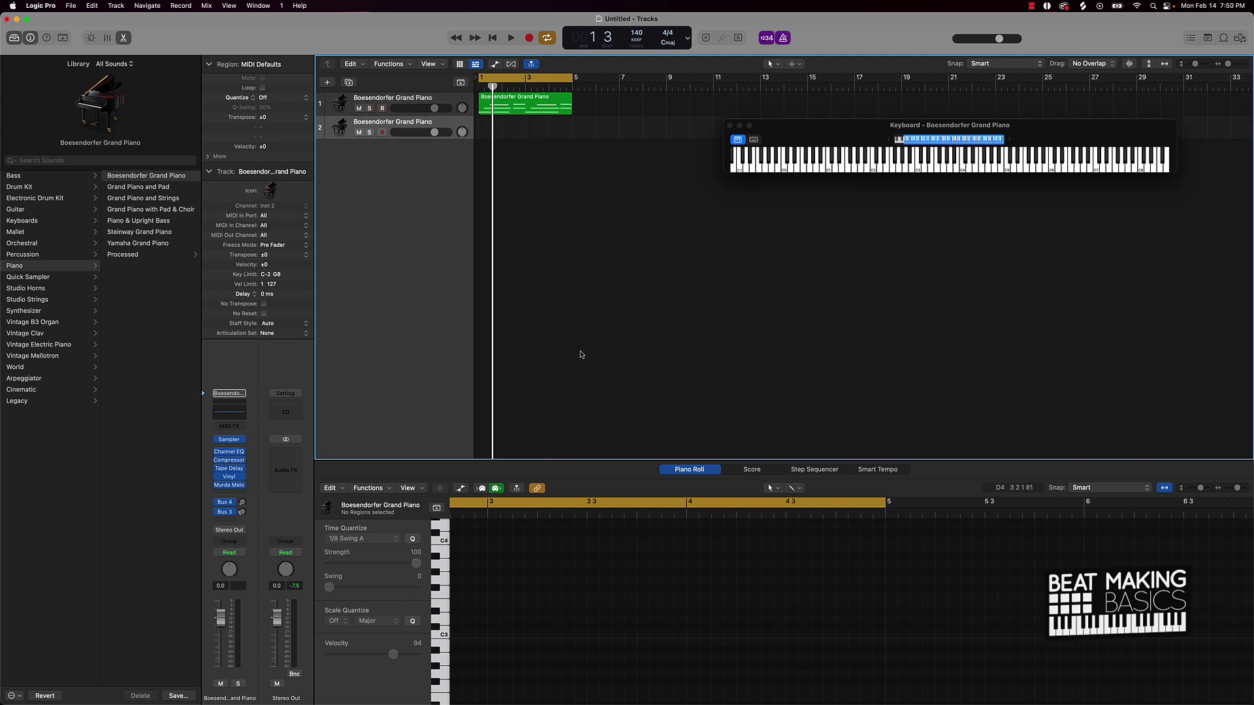
{"action": "left_click_drag", "start_coordinate": [600, 462], "coordinate": [614, 335]}
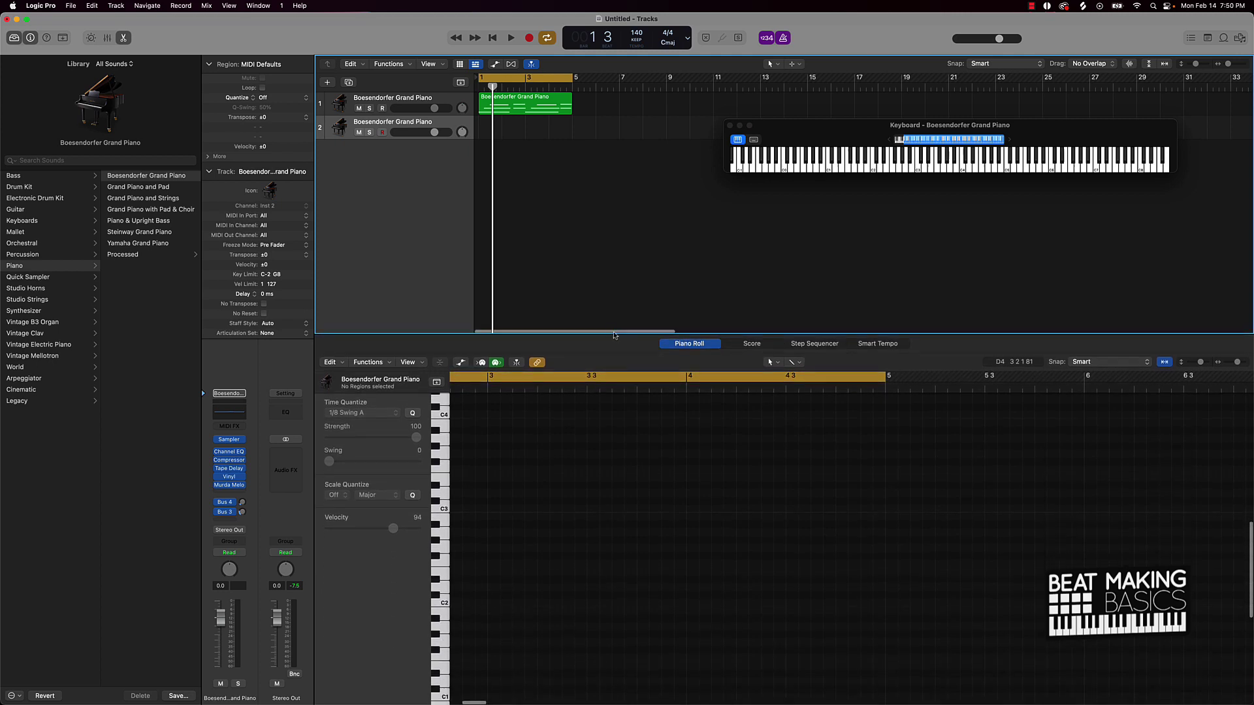
{"action": "scroll", "coordinate": [579, 525], "scroll_direction": "down", "scroll_amount": 5}
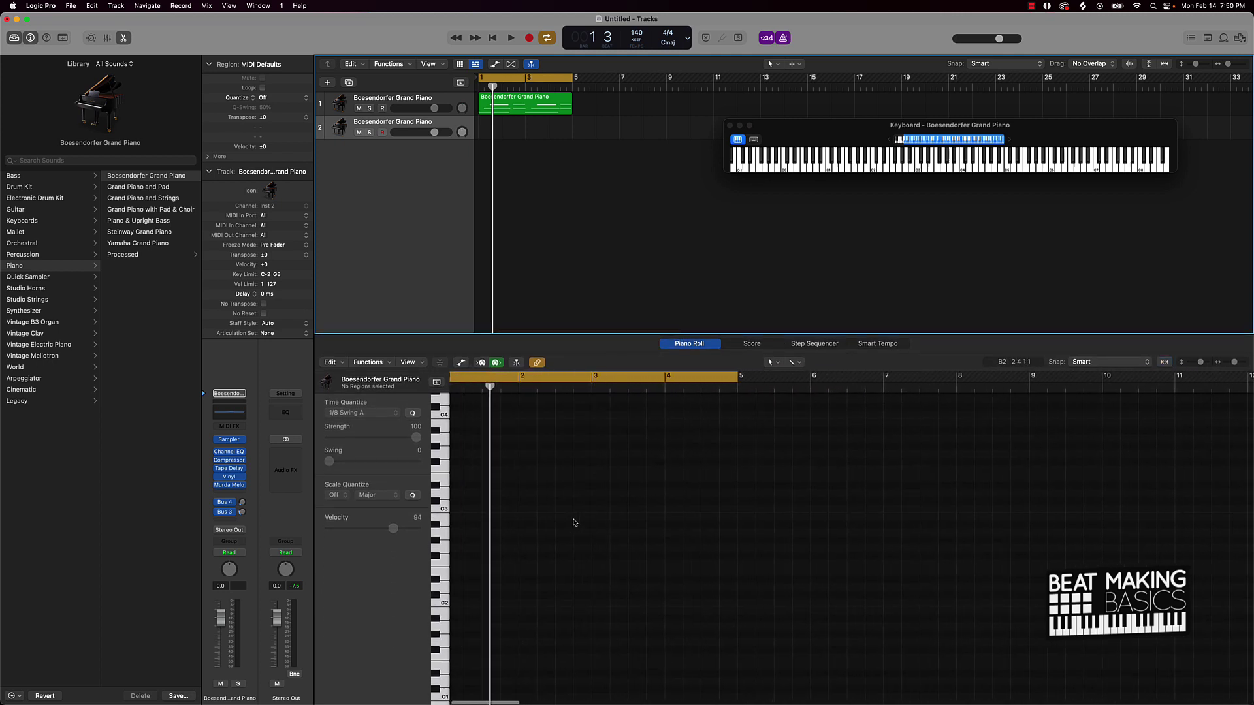
{"action": "left_click", "coordinate": [461, 511], "text": "super"}
{"action": "left_click_drag", "start_coordinate": [509, 510], "coordinate": [473, 510]}
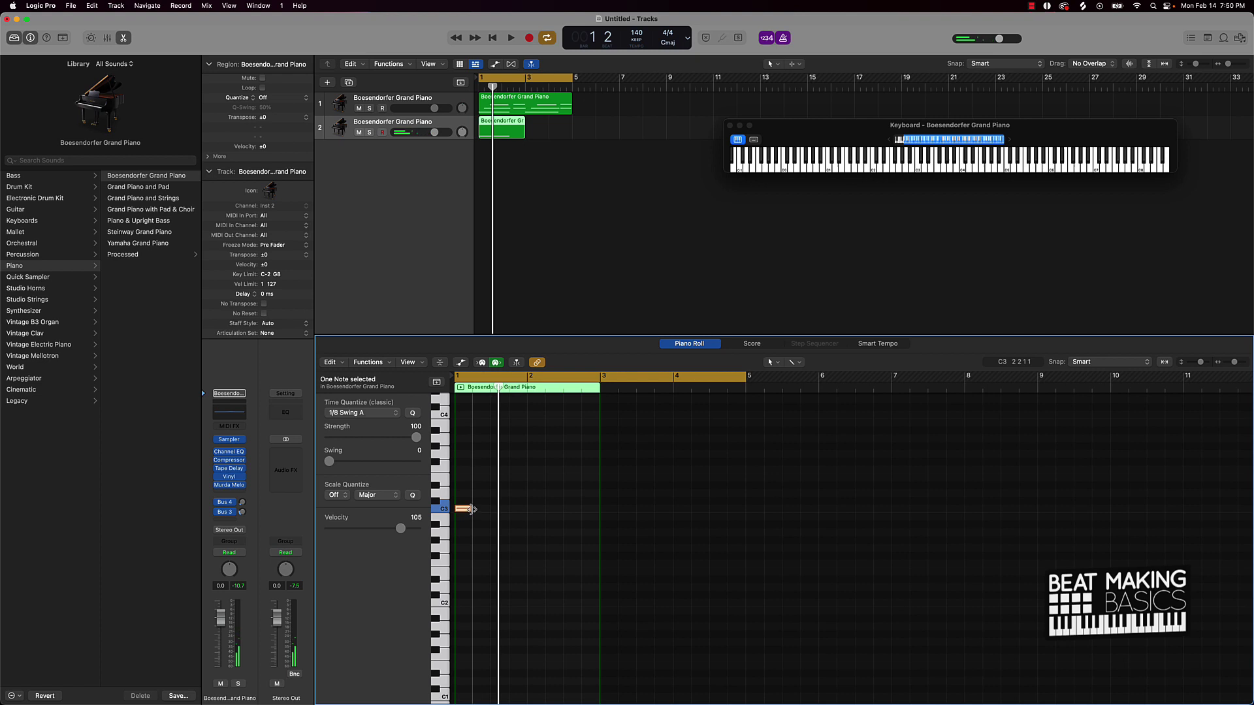
{"action": "scroll", "coordinate": [473, 509], "scroll_direction": "up", "scroll_amount": 5}
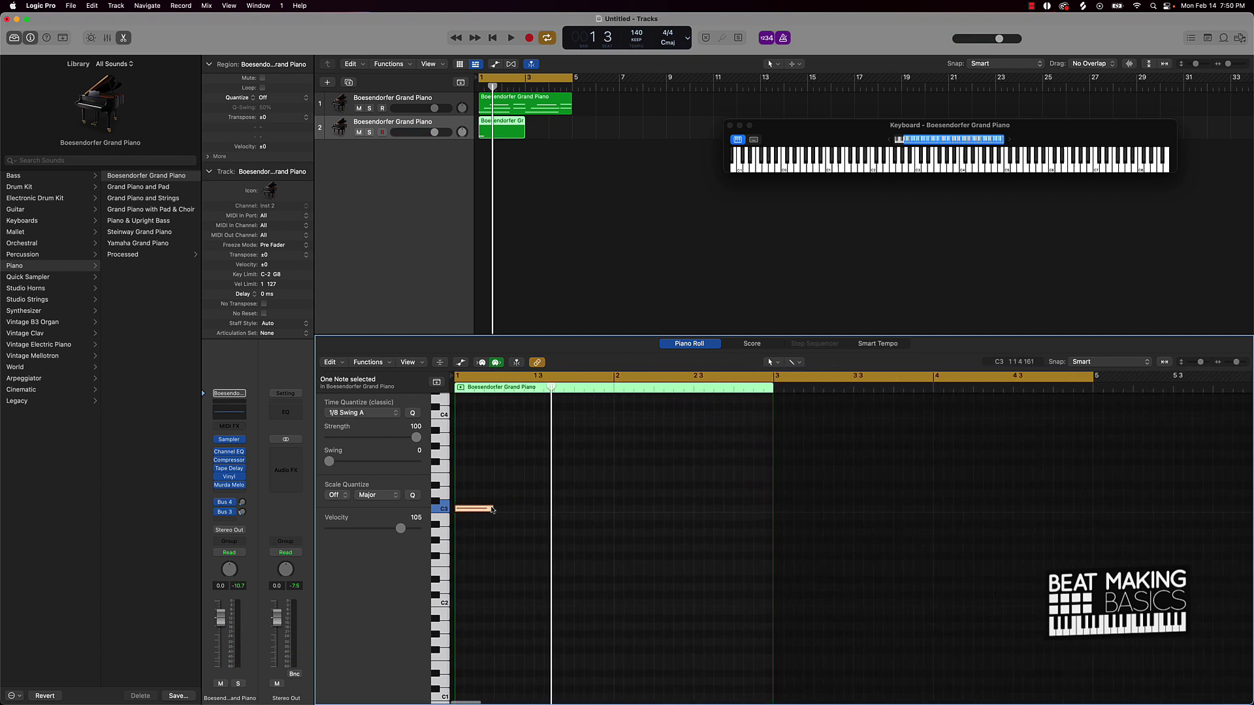
{"action": "left_click_drag", "start_coordinate": [496, 510], "coordinate": [473, 509]}
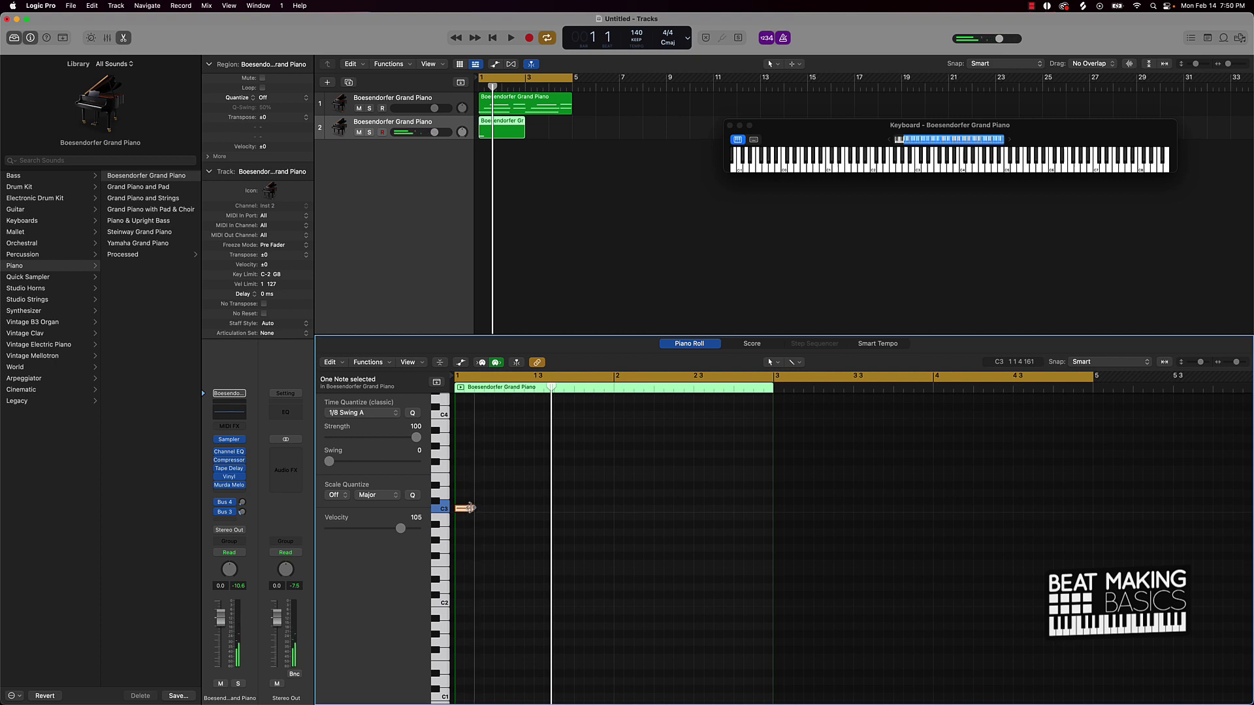
{"action": "key", "text": "space"}
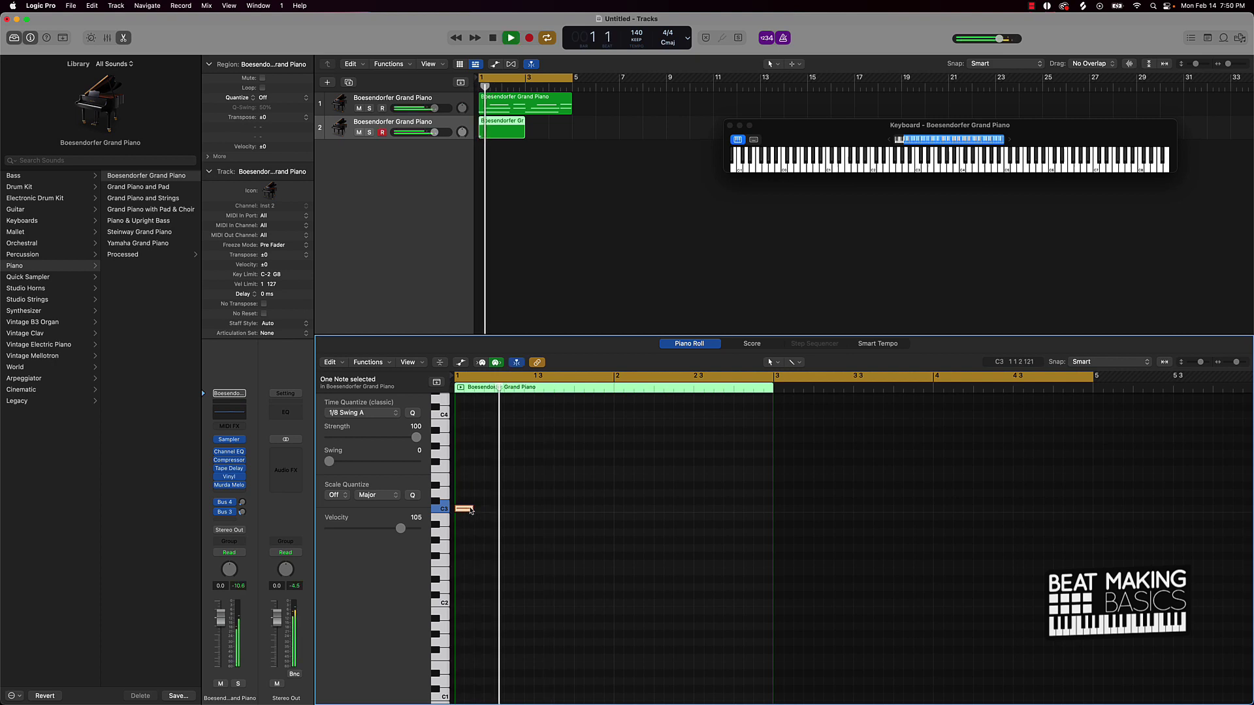
- Raise the pitches of the first drawn notes to shape the melody, auditioning as you go
{"action": "mouse_move", "coordinate": [466, 510]}
{"action": "left_mouse_down"}
{"action": "mouse_move", "coordinate": [466, 488]}
{"action": "mouse_move", "coordinate": [469, 600]}
{"action": "left_mouse_up"}
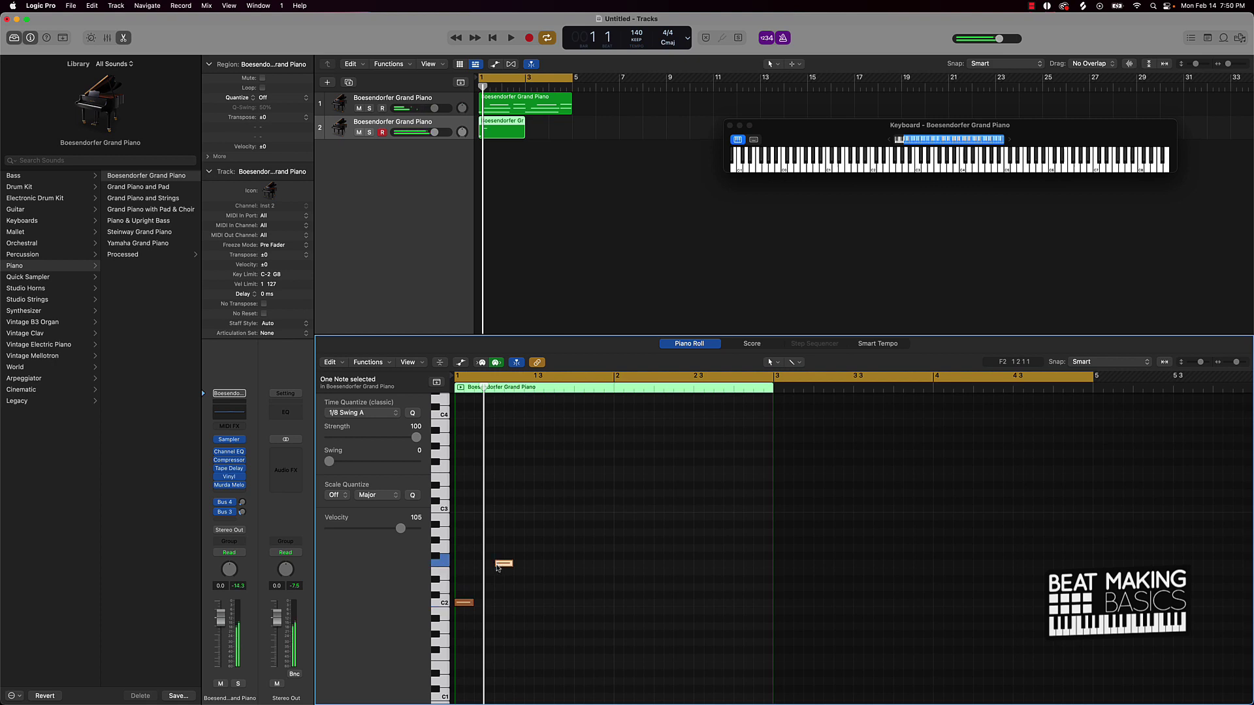
{"action": "left_click_drag", "start_coordinate": [502, 564], "coordinate": [503, 548]}
{"action": "key", "text": "space"}
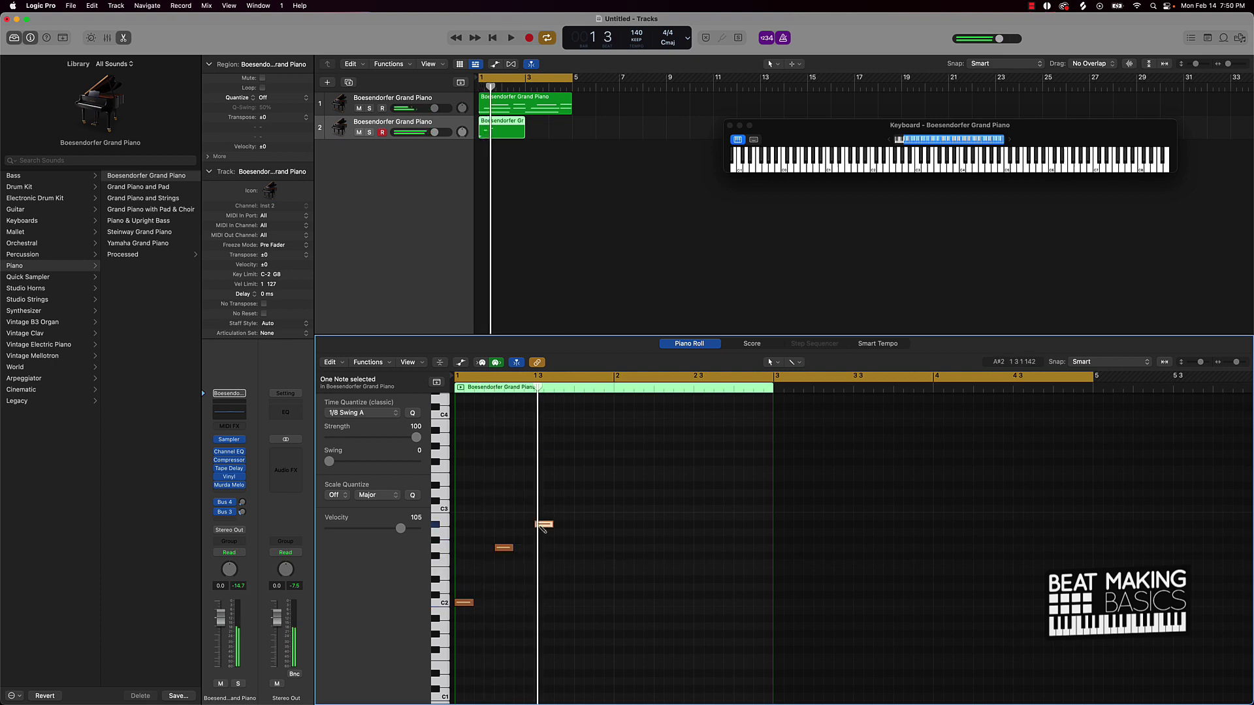
{"action": "left_click_drag", "start_coordinate": [541, 526], "coordinate": [543, 510]}
{"action": "key", "text": "space"}
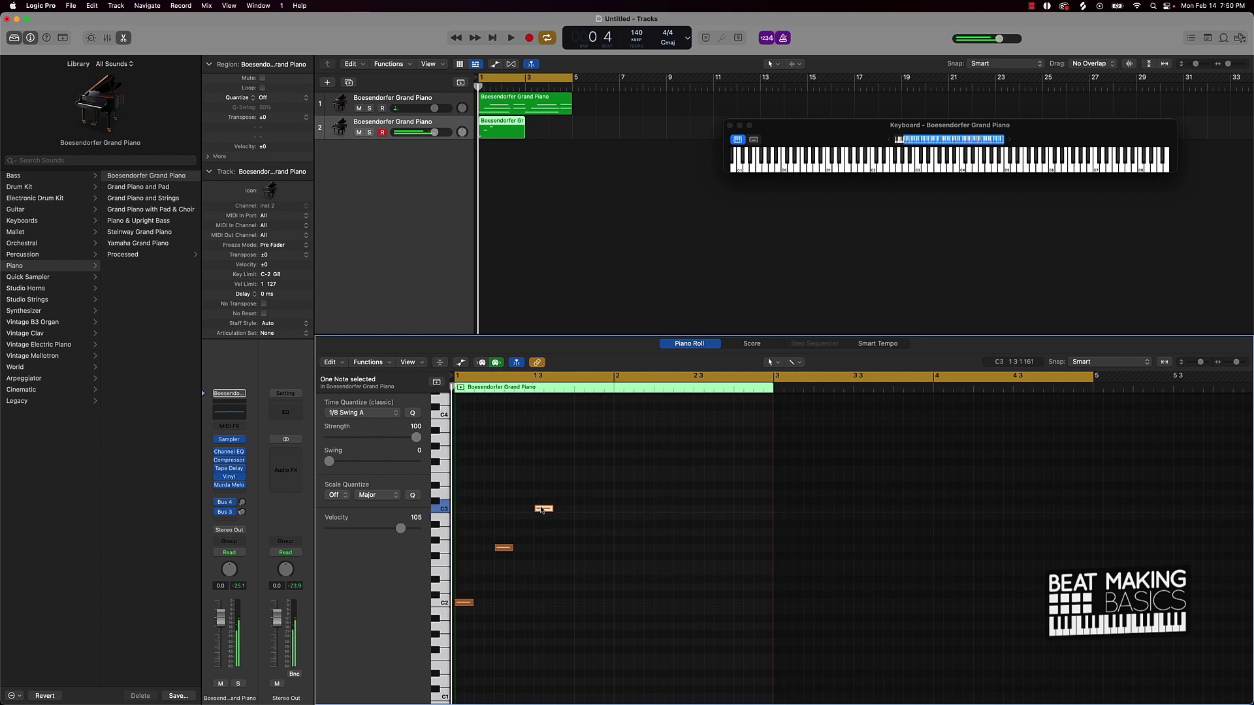
{"action": "key", "text": "space"}
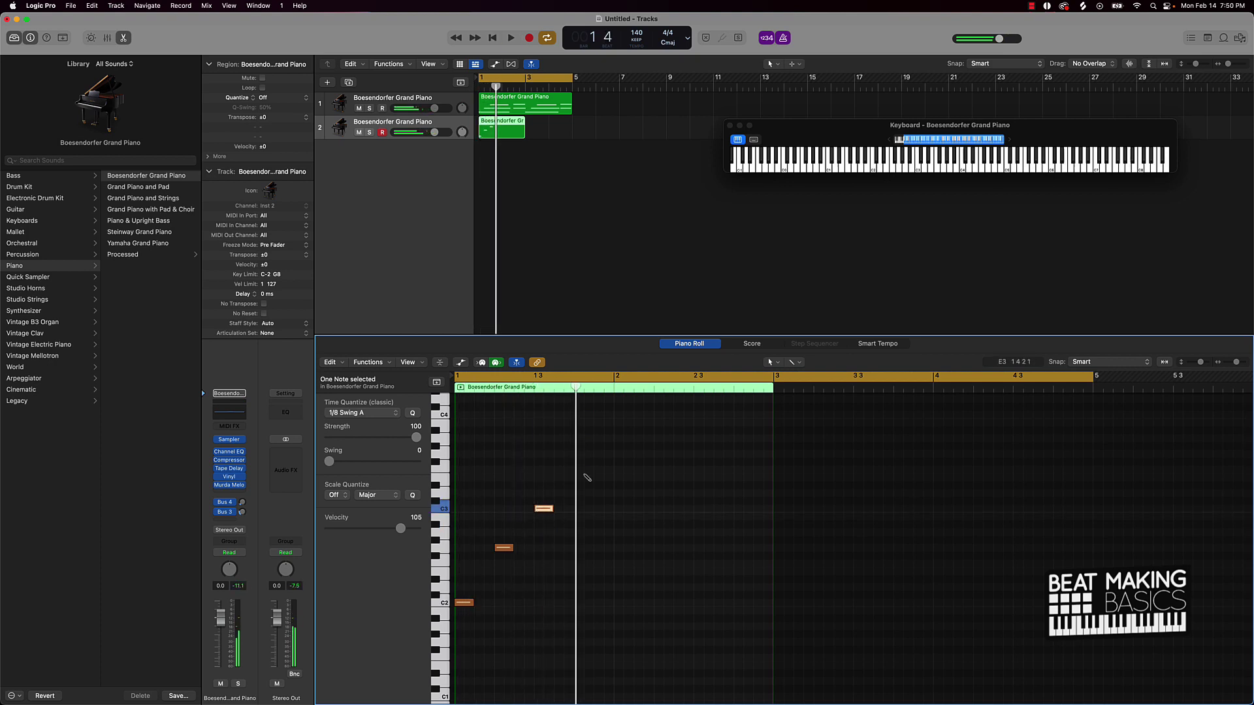
- Draw the remaining melody notes, lowering the last one from G#3 to G3, and play it back
{"action": "left_click", "coordinate": [578, 486]}
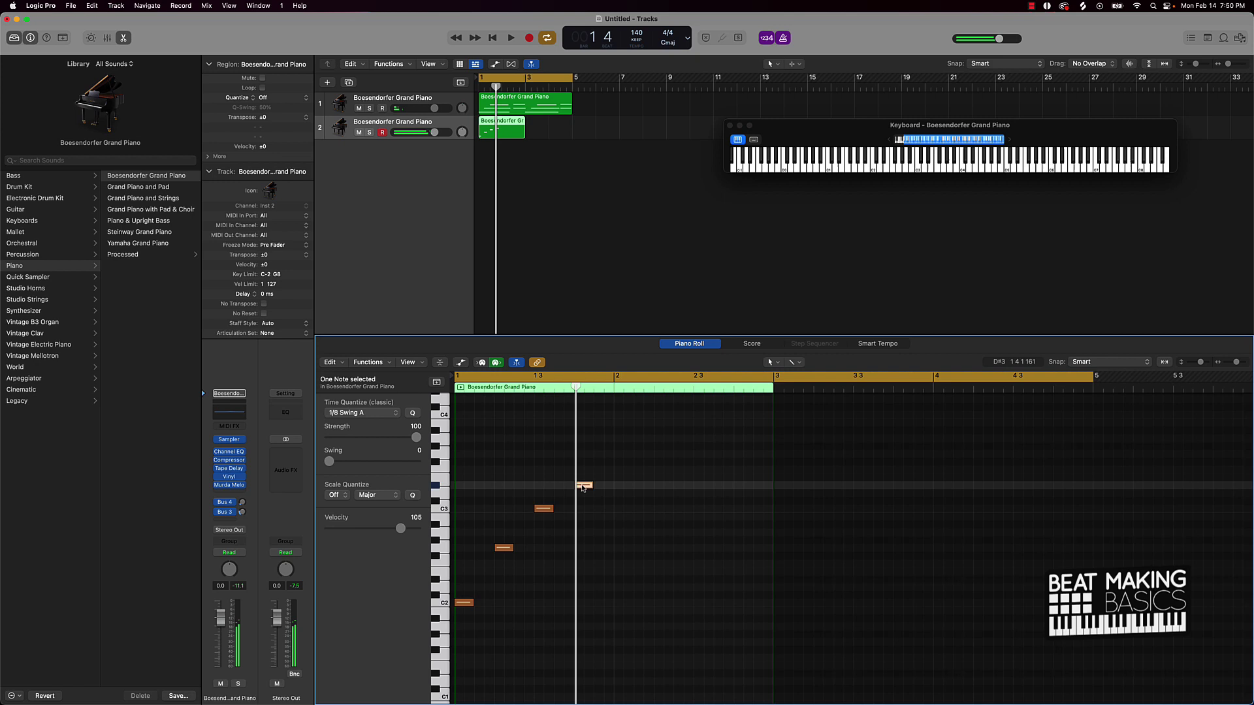
{"action": "left_click_drag", "start_coordinate": [580, 486], "coordinate": [581, 495]}
{"action": "key", "text": "space"}
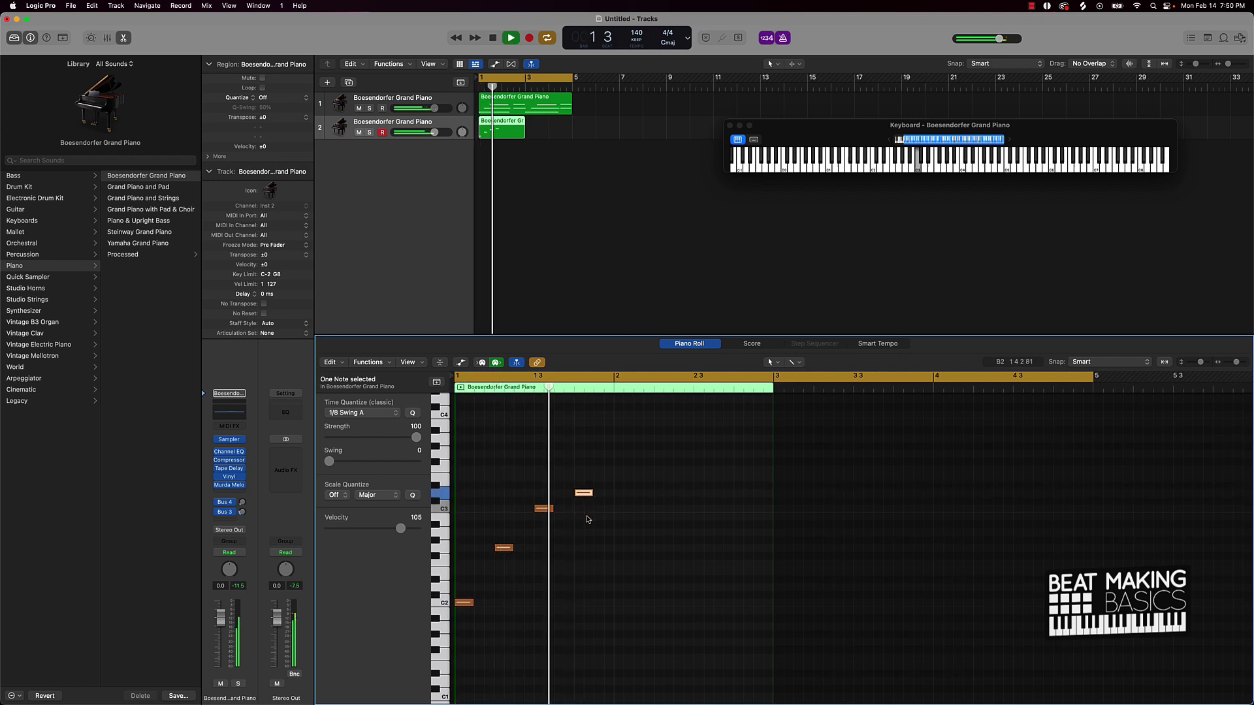
{"action": "key", "text": "space"}
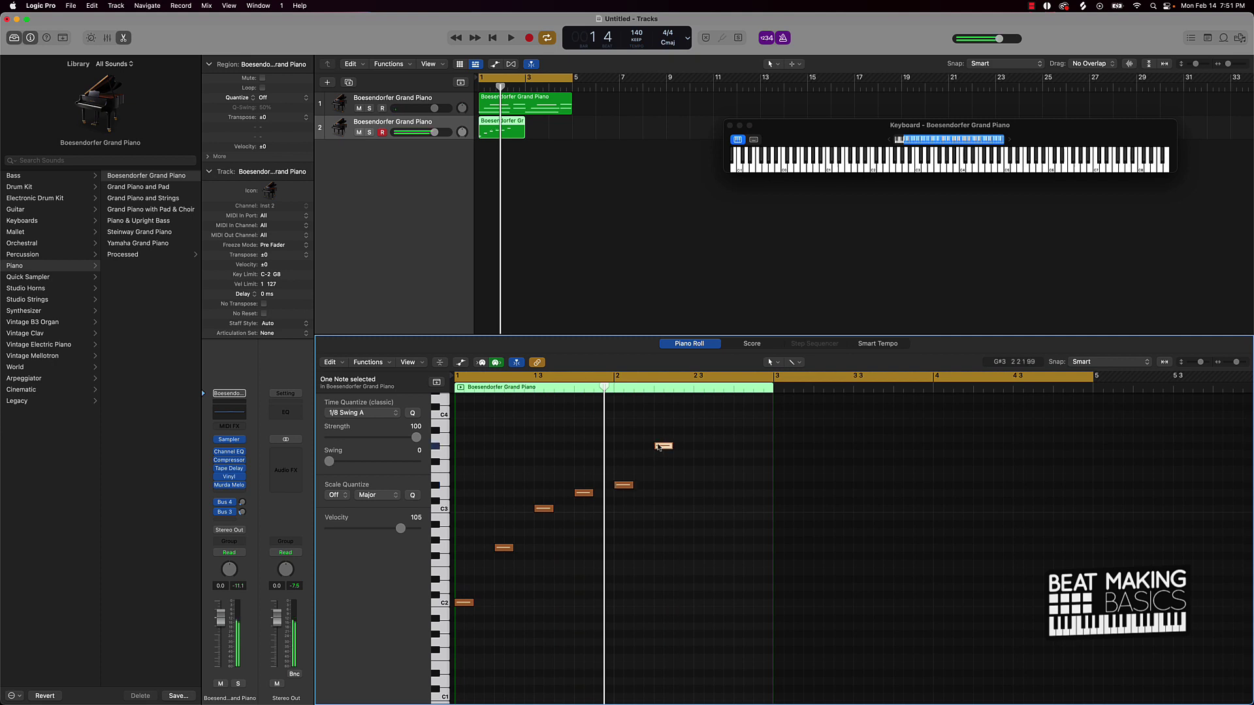
{"action": "left_click_drag", "start_coordinate": [661, 447], "coordinate": [664, 456]}
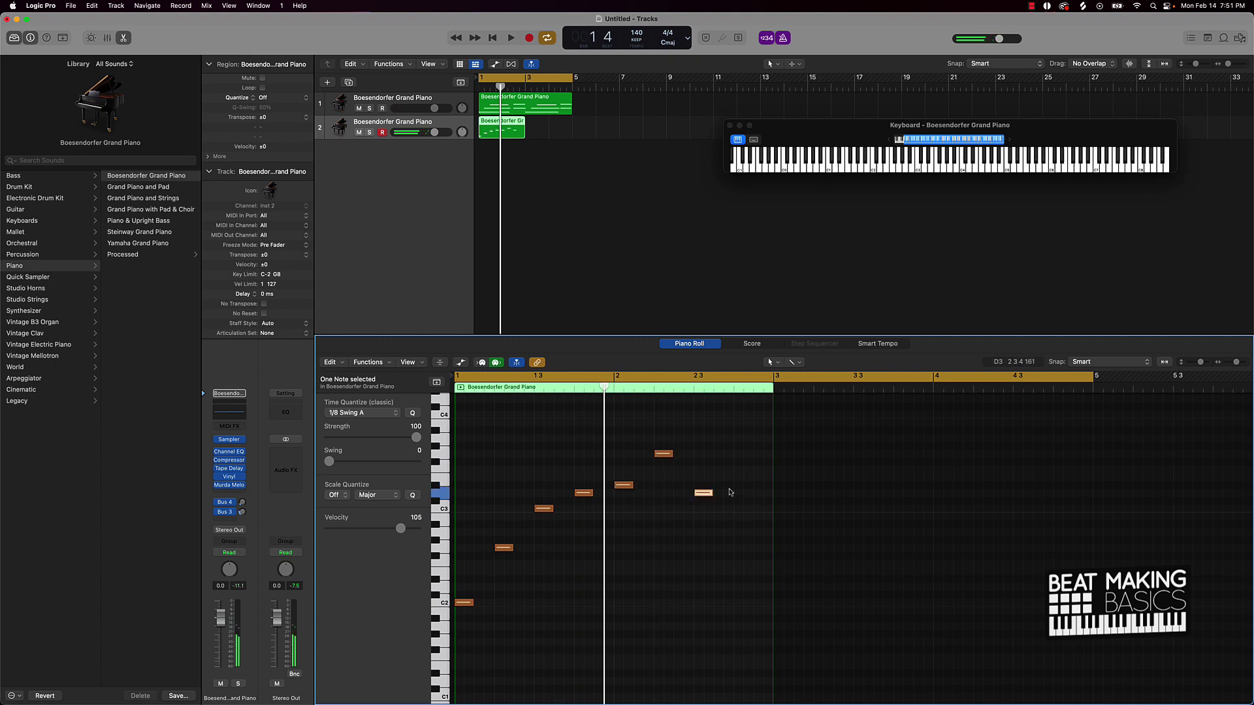
{"action": "key", "text": "space"}
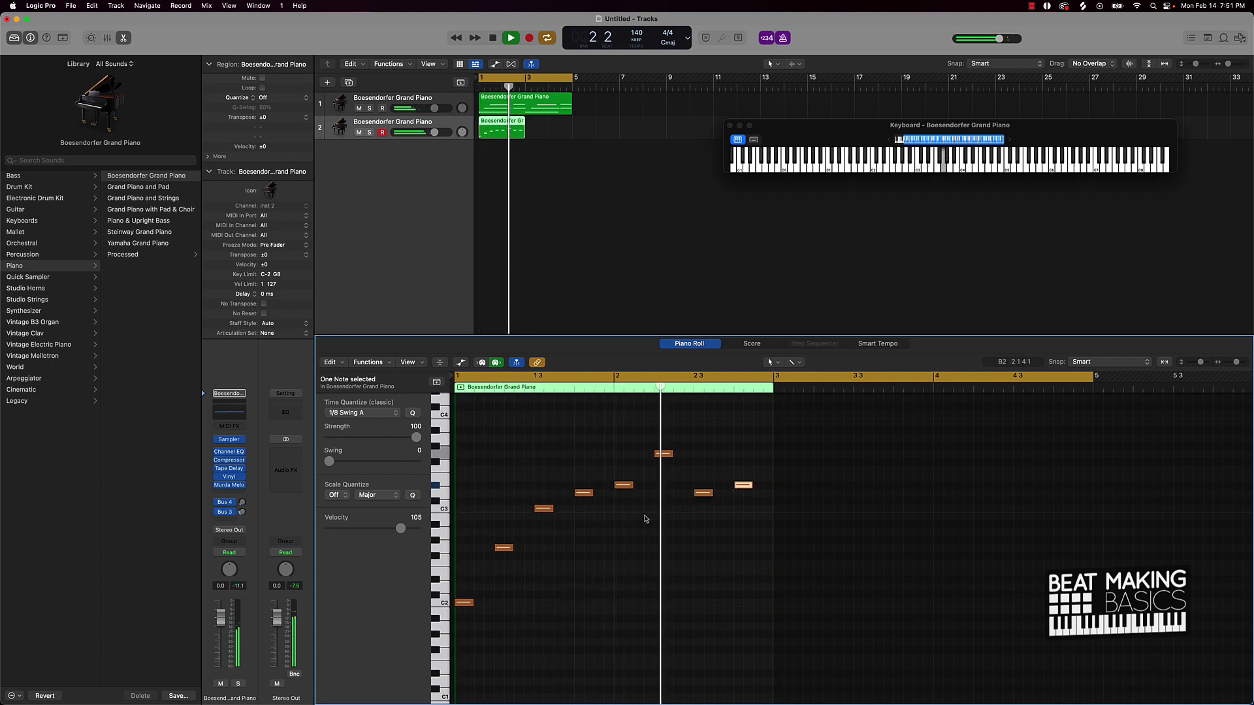
{"action": "key", "text": "space"}
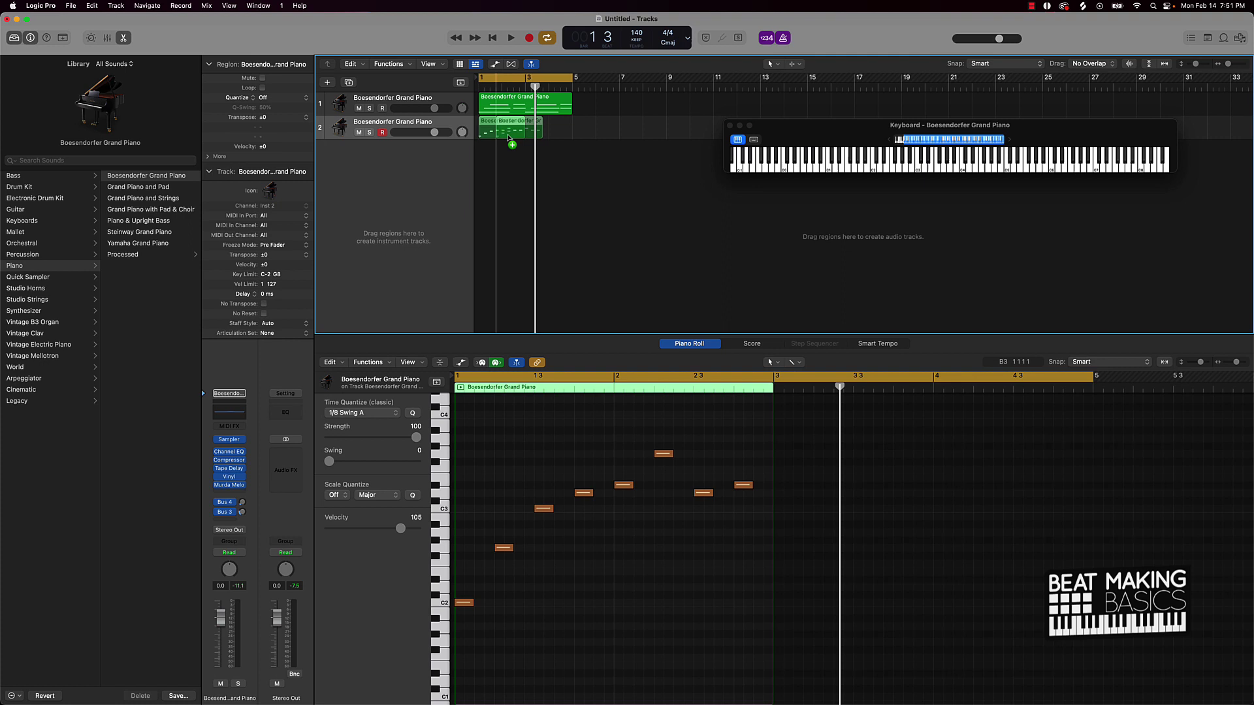
- Copy track 2's region to bar 3, join both into one four-bar region and play it back
{"action": "left_click_drag", "start_coordinate": [494, 137], "coordinate": [542, 138]}
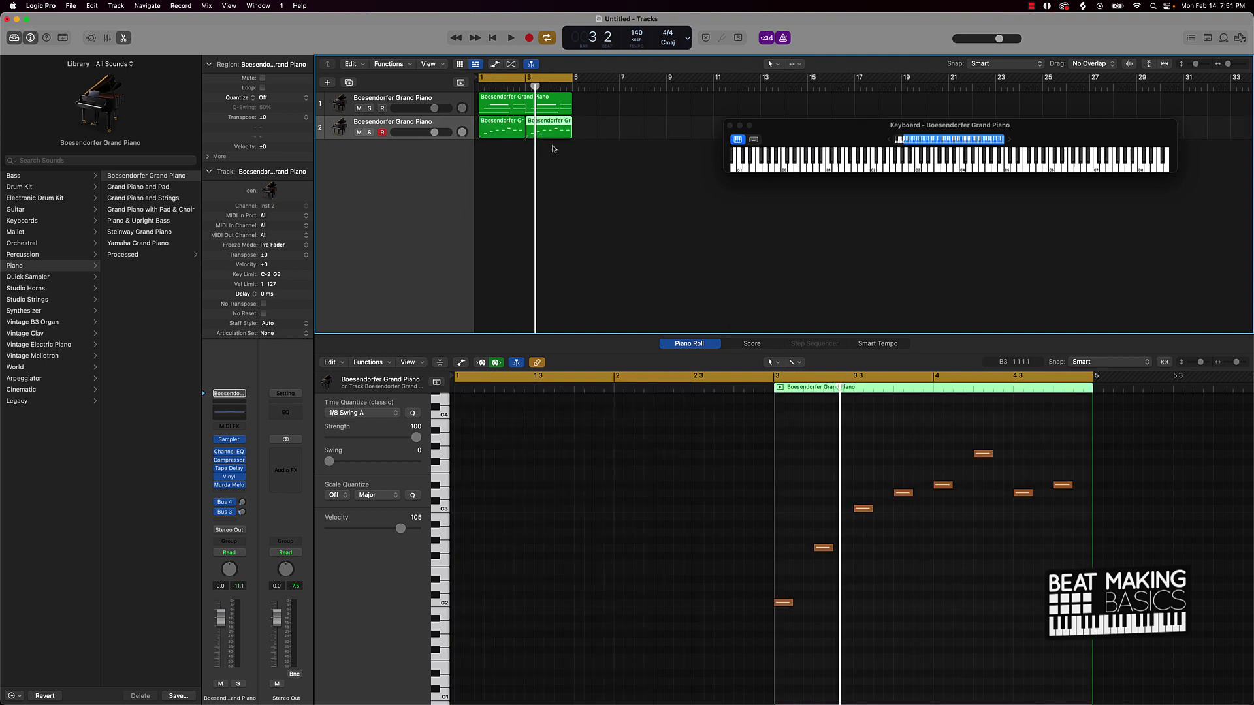
{"action": "left_click", "coordinate": [514, 137], "text": "shift"}
{"action": "key", "text": "super+j"}
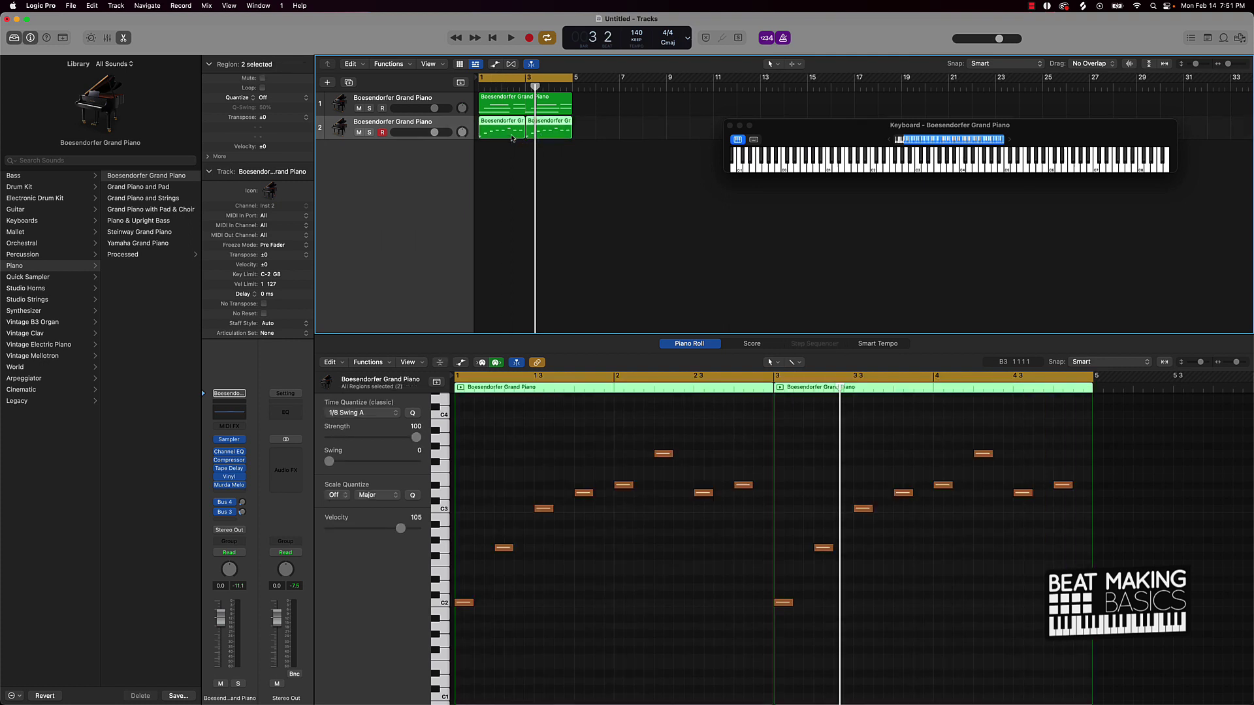
{"action": "key", "text": "Return"}
{"action": "key", "text": "space"}
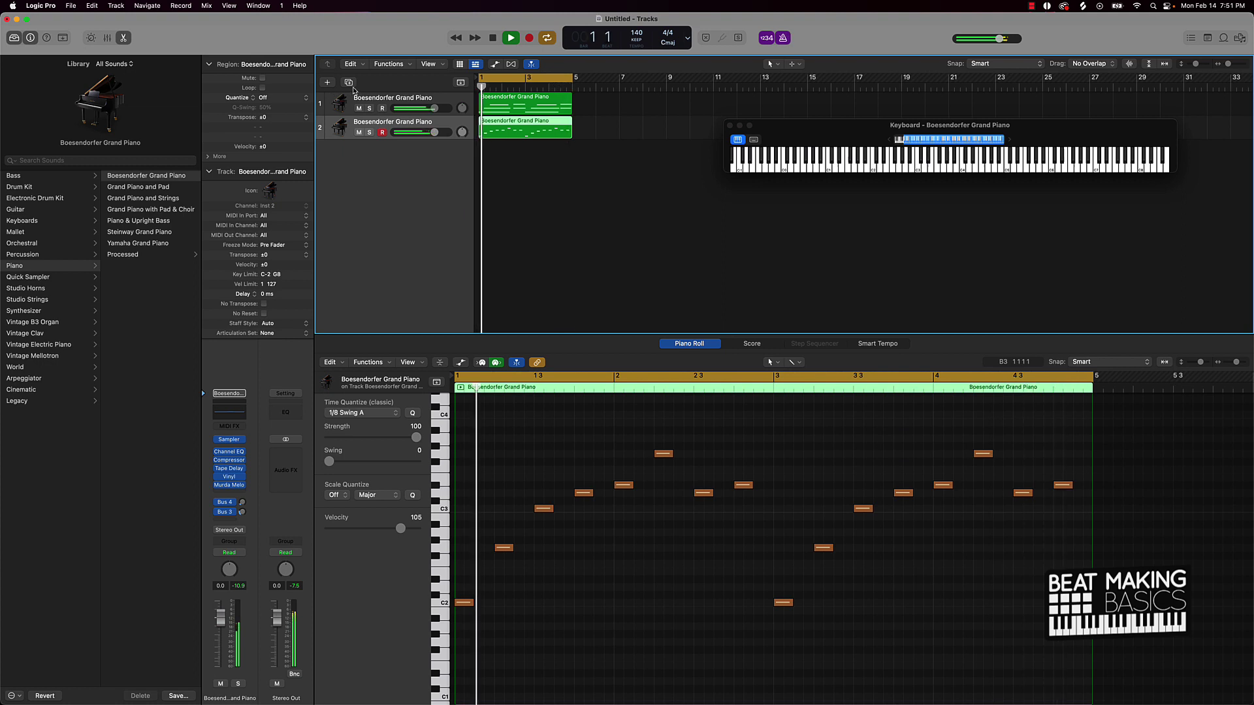
{"action": "key", "text": "space"}
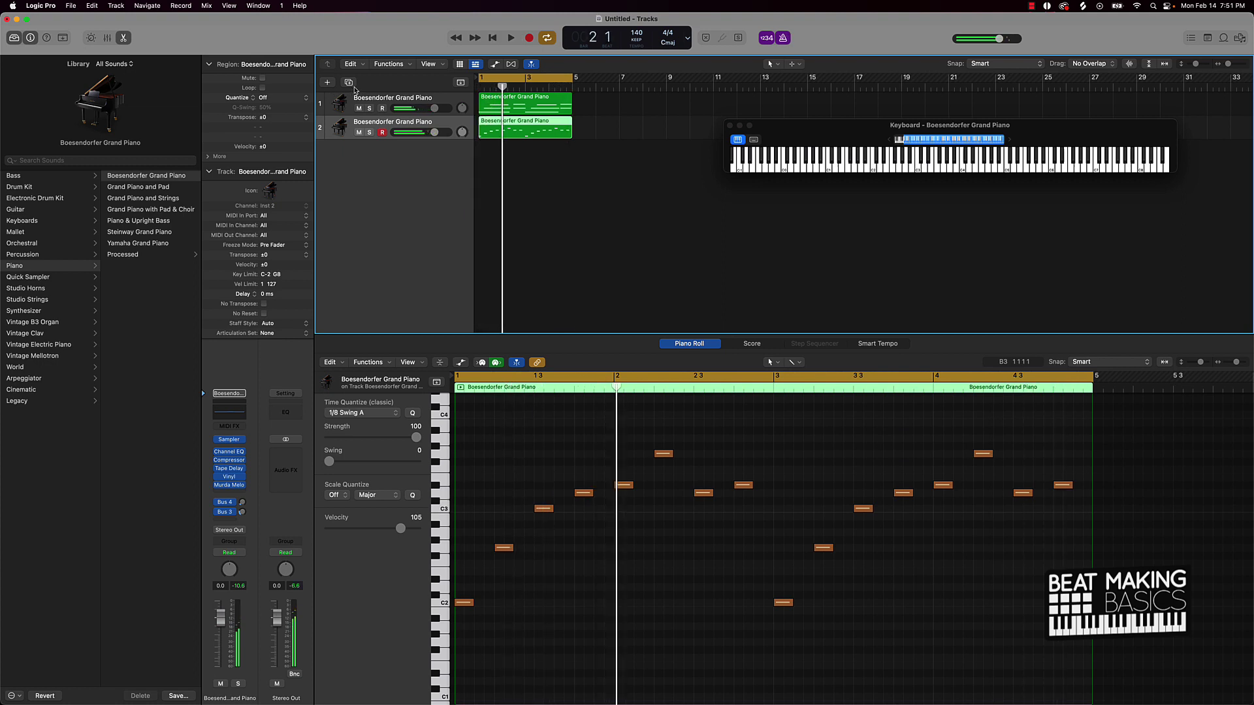
- Add a third Grand Piano track and draw its opening notes, nudging pitch and timing
{"action": "left_click", "coordinate": [355, 89]}
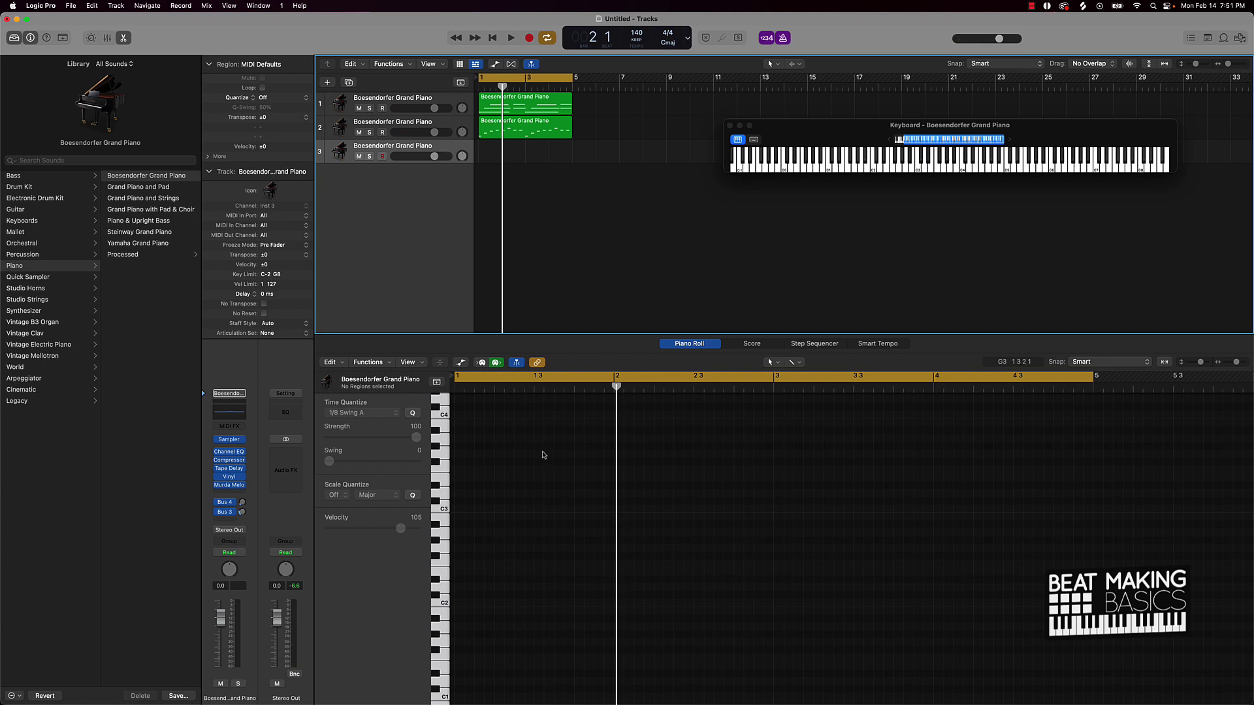
{"action": "scroll", "coordinate": [543, 454], "scroll_direction": "up", "scroll_amount": 5}
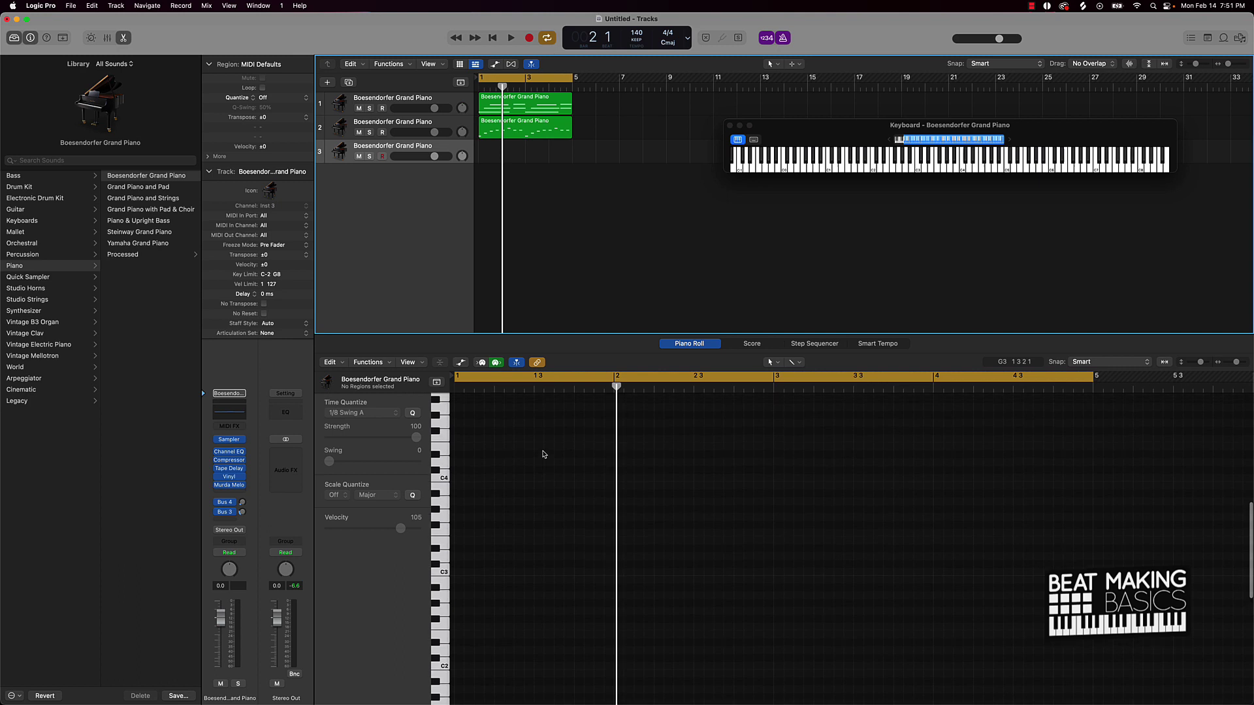
{"action": "scroll", "coordinate": [542, 454], "scroll_direction": "up", "scroll_amount": 2}
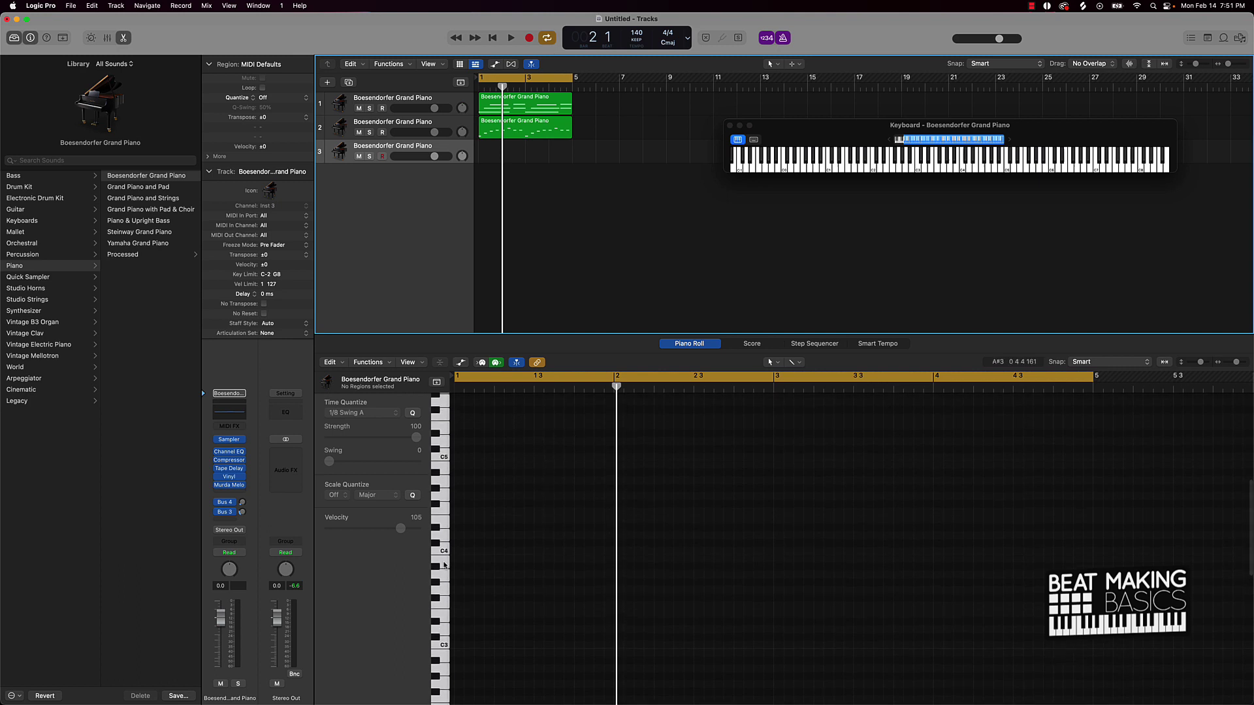
{"action": "left_click", "coordinate": [455, 514], "text": "super"}
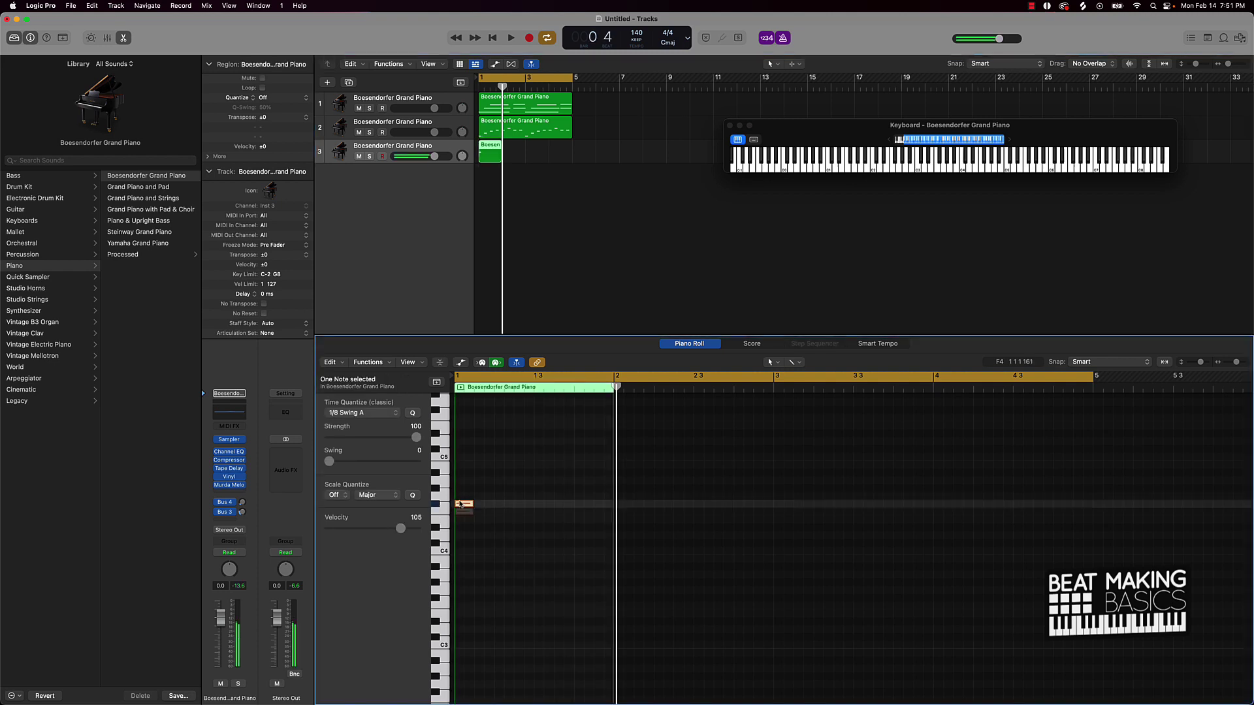
{"action": "left_click_drag", "start_coordinate": [459, 511], "coordinate": [463, 498]}
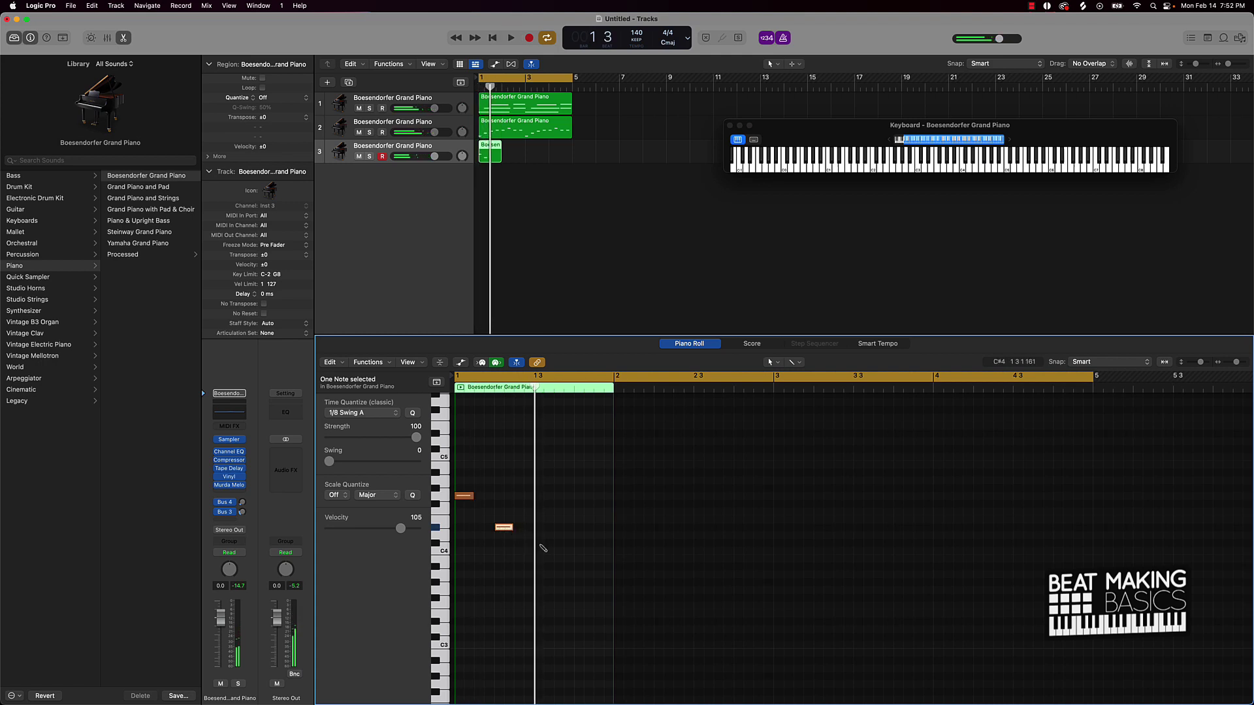
{"action": "left_click_drag", "start_coordinate": [546, 547], "coordinate": [546, 538]}
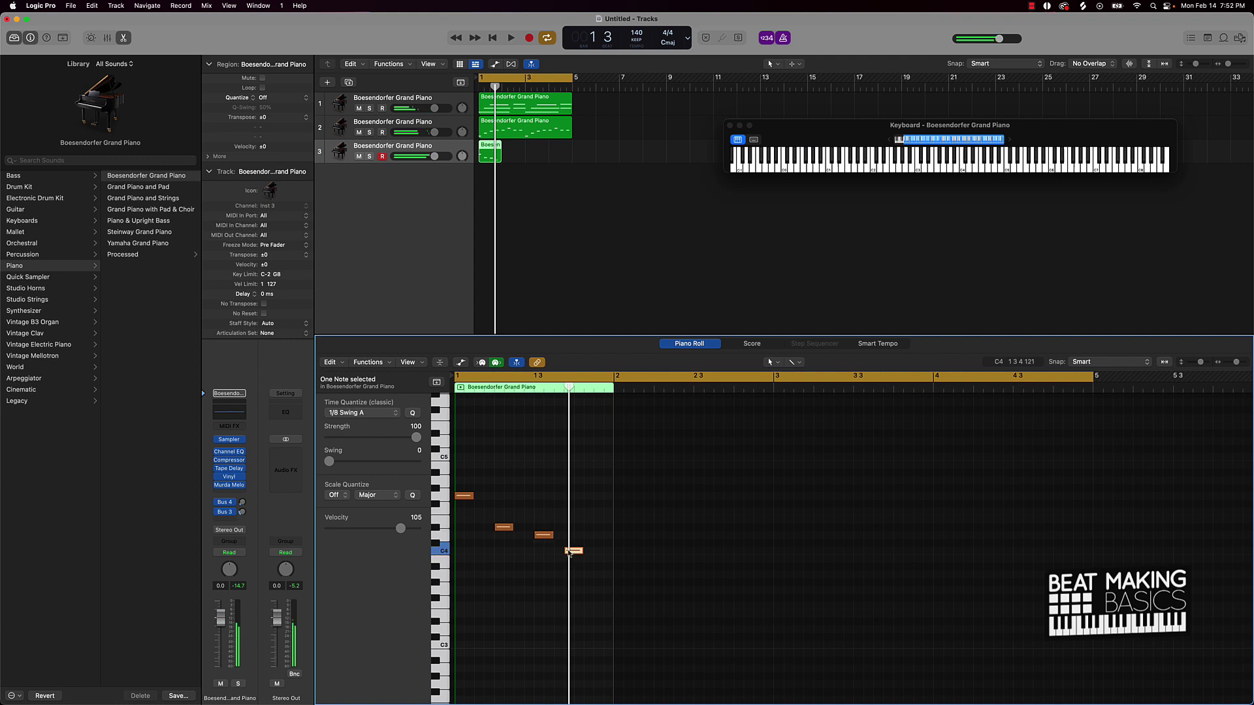
{"action": "key", "text": "space"}
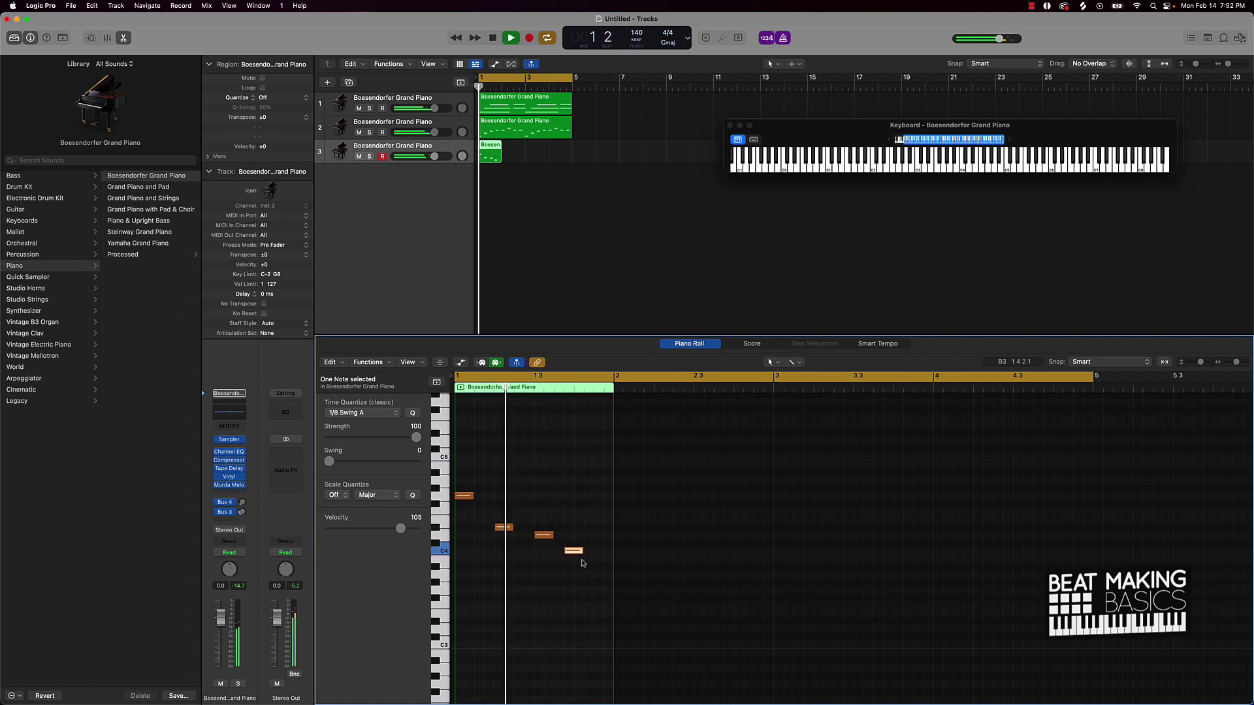
{"action": "key", "text": "space"}
{"action": "left_click_drag", "start_coordinate": [576, 552], "coordinate": [585, 553]}
{"action": "key", "text": "space"}
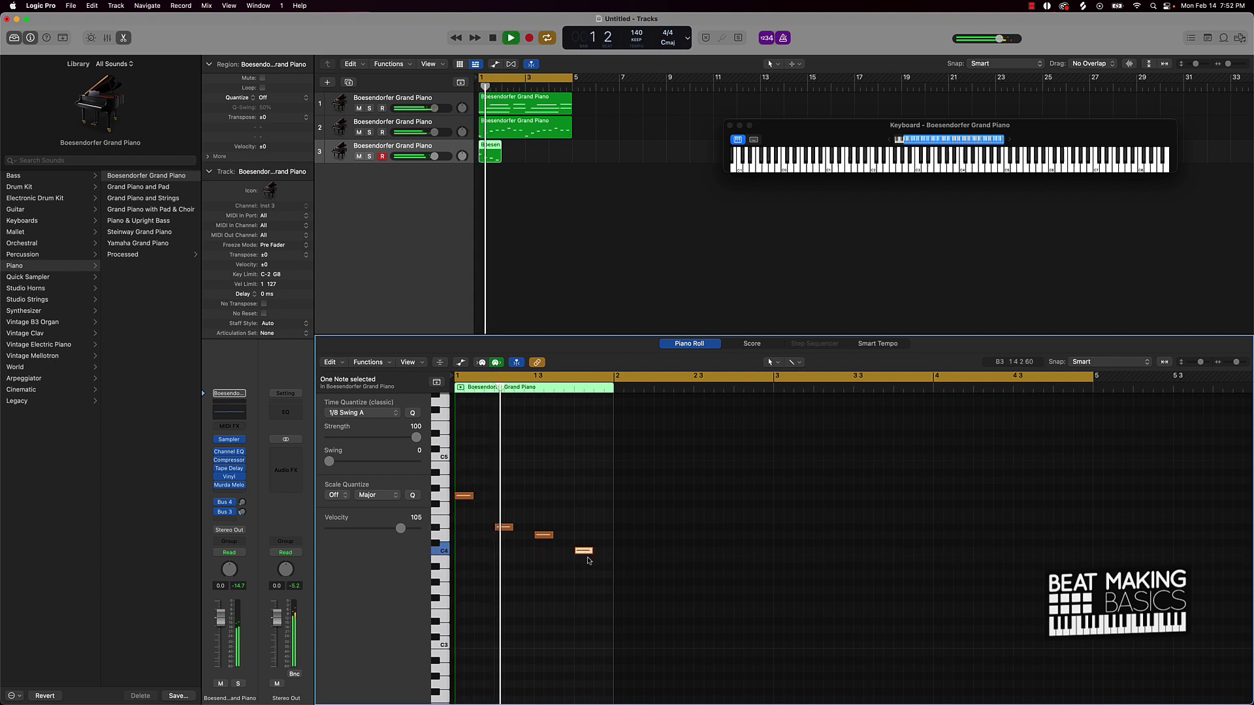
{"action": "key", "text": "space"}
- Add notes in bar 2, lowering two of them by a semitone, and audition the melody
{"action": "left_click", "coordinate": [619, 528]}
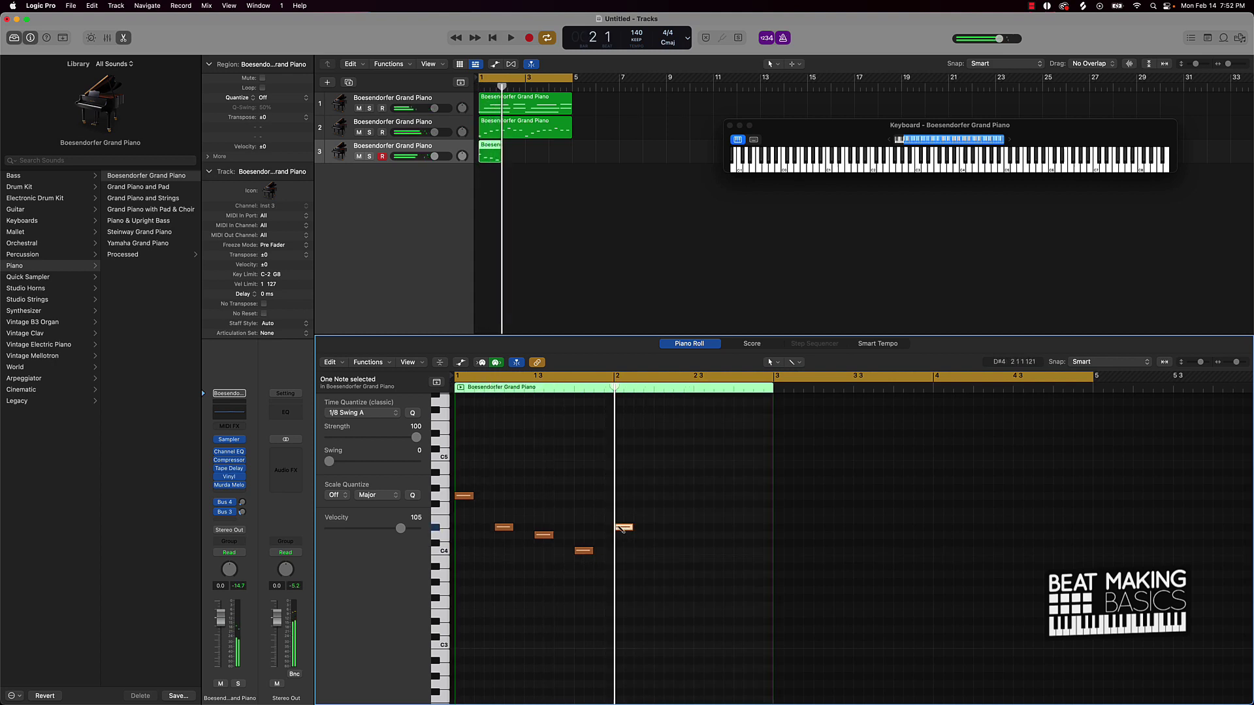
{"action": "left_click_drag", "start_coordinate": [620, 532], "coordinate": [620, 541]}
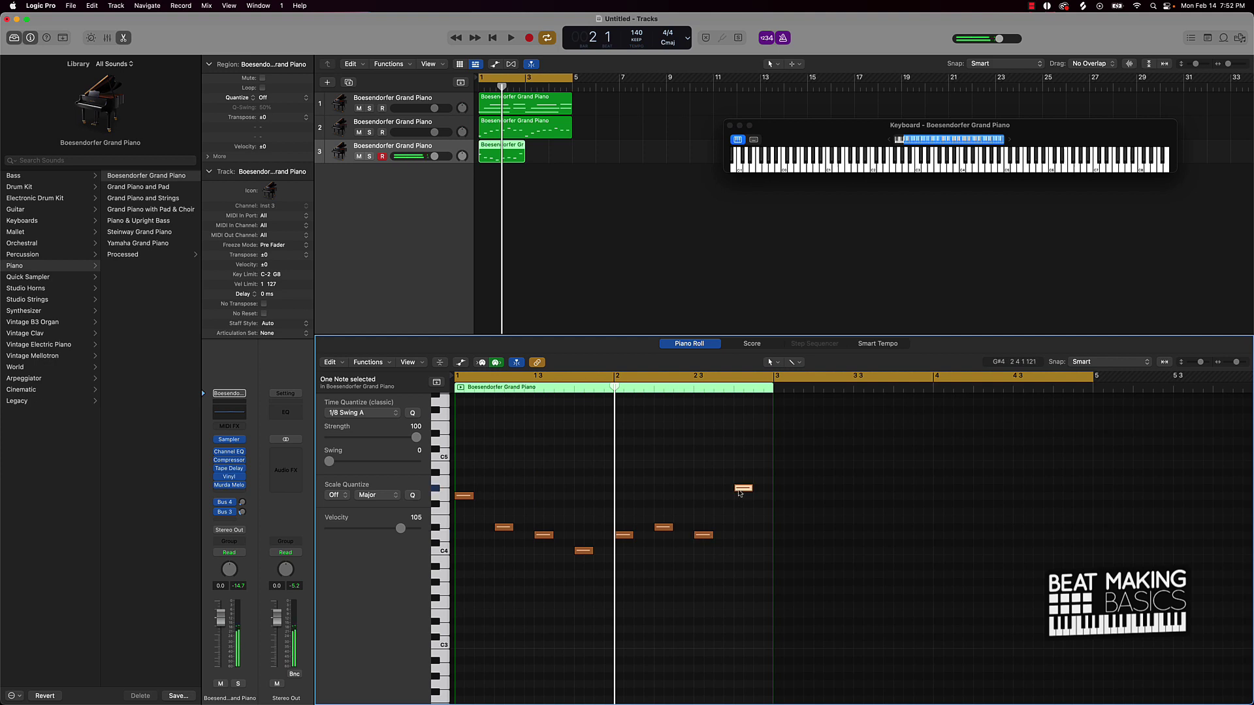
{"action": "left_click_drag", "start_coordinate": [739, 492], "coordinate": [740, 500]}
{"action": "key", "text": "space"}
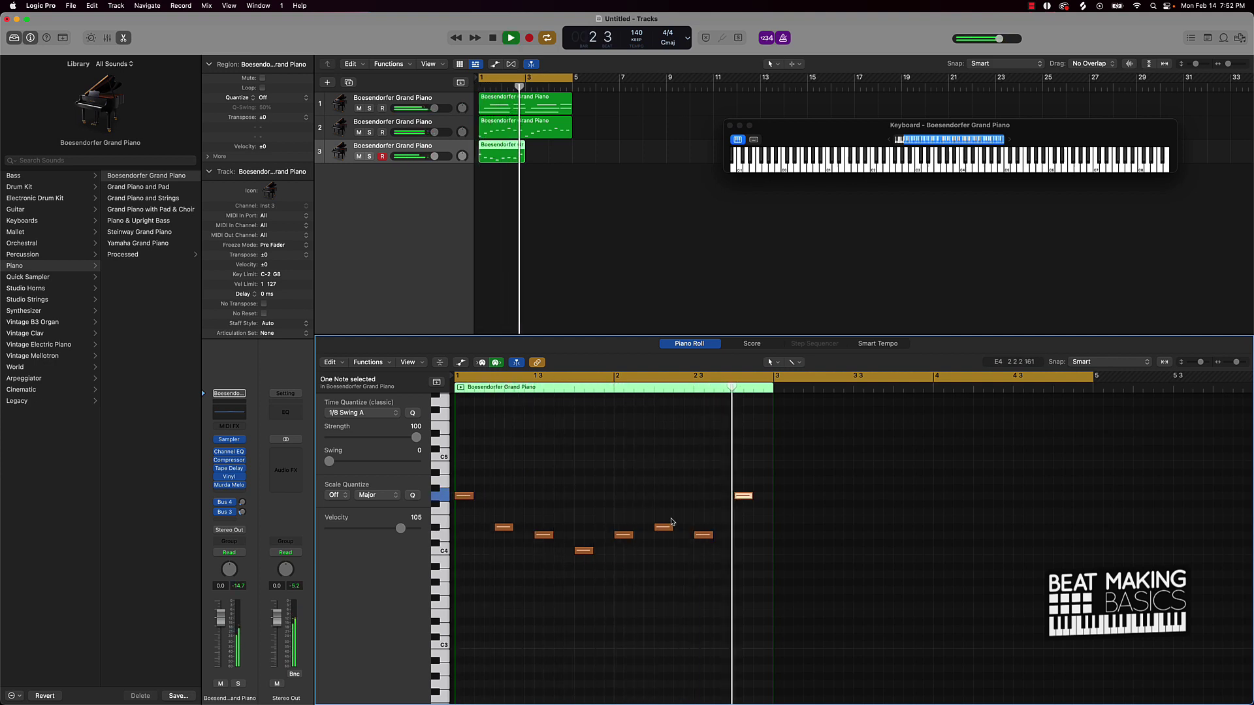
{"action": "key", "text": "space"}
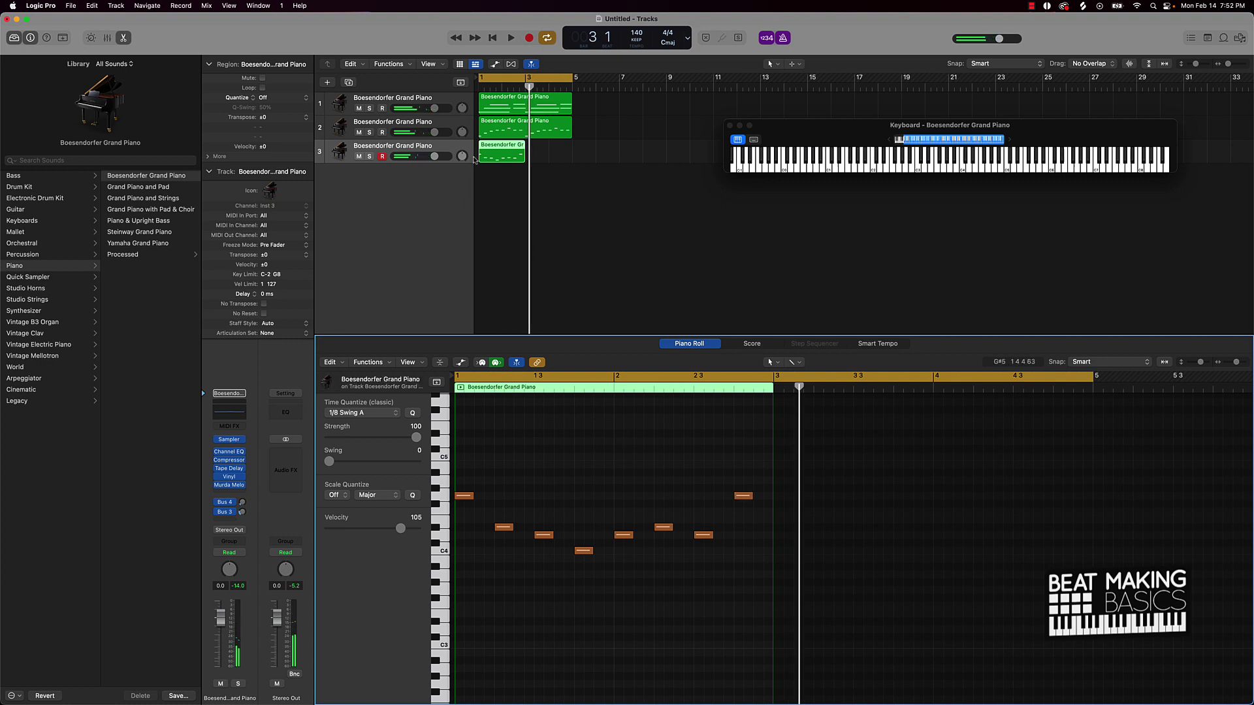
- Copy track 3's region into bars 3 to 5 and join both into one four-bar region
{"action": "left_click_drag", "start_coordinate": [498, 164], "coordinate": [537, 175]}
{"action": "left_click", "coordinate": [512, 163], "text": "shift"}
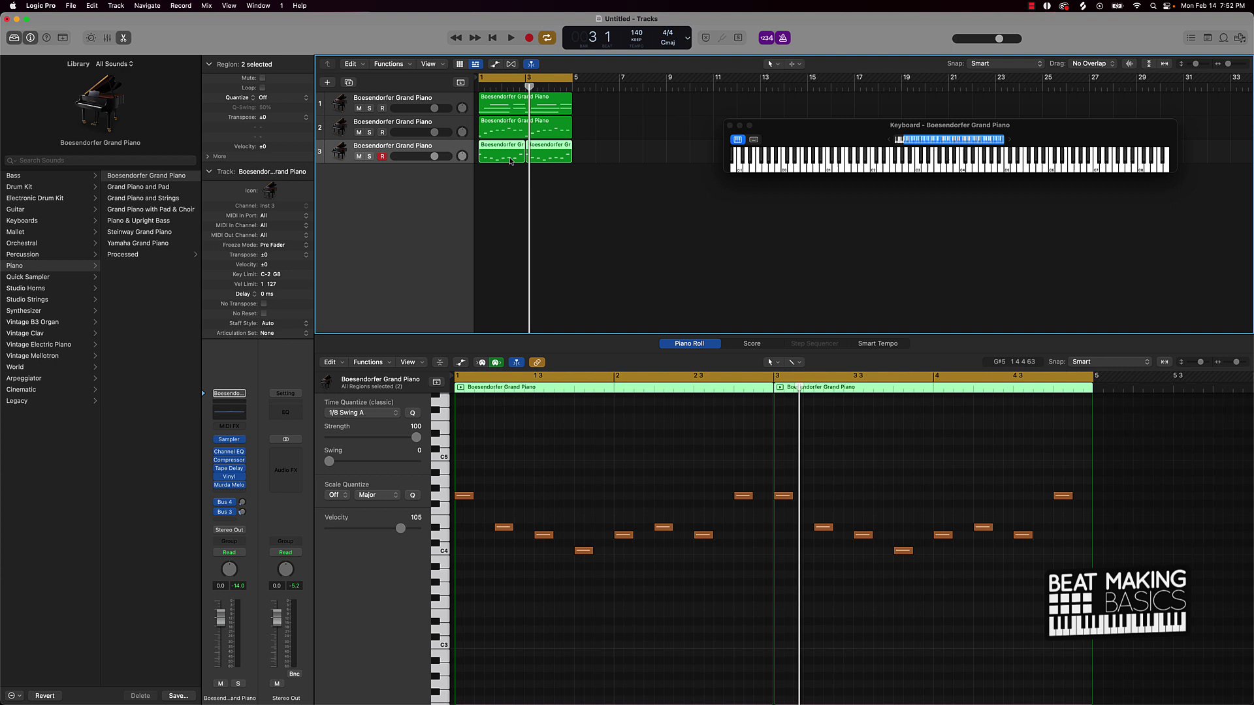
{"action": "key", "text": "super+j"}
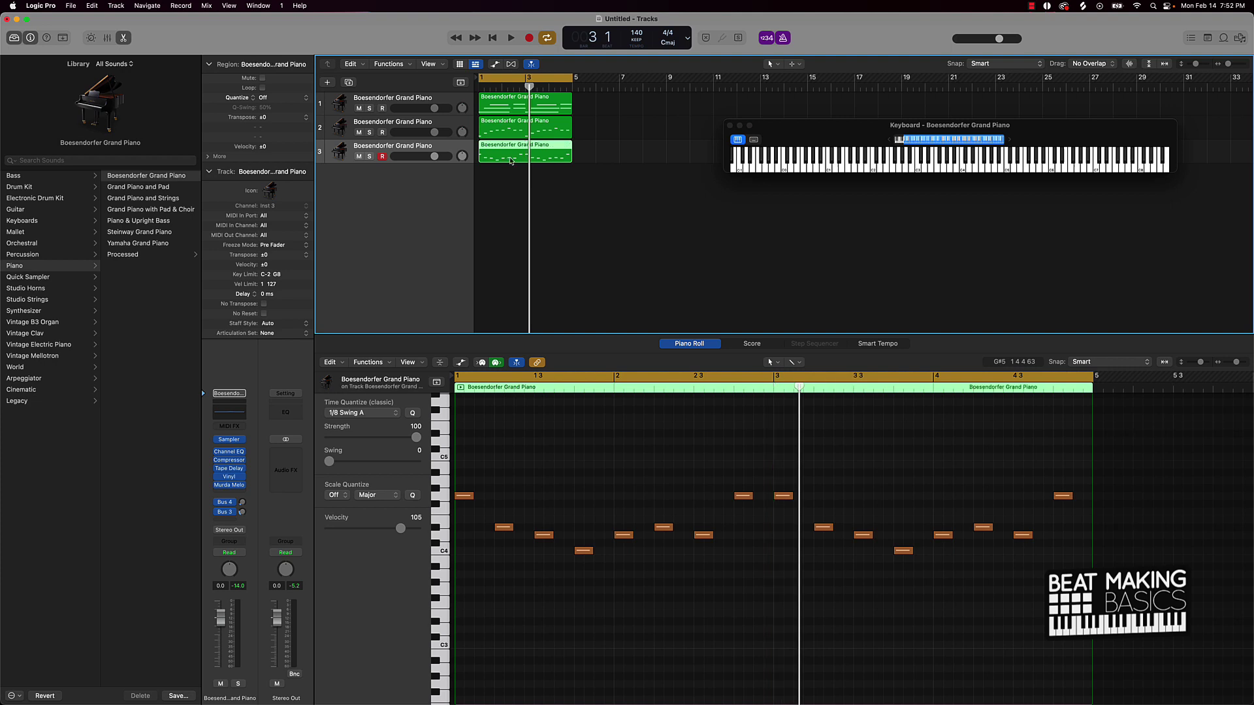
{"action": "left_click", "coordinate": [567, 174]}
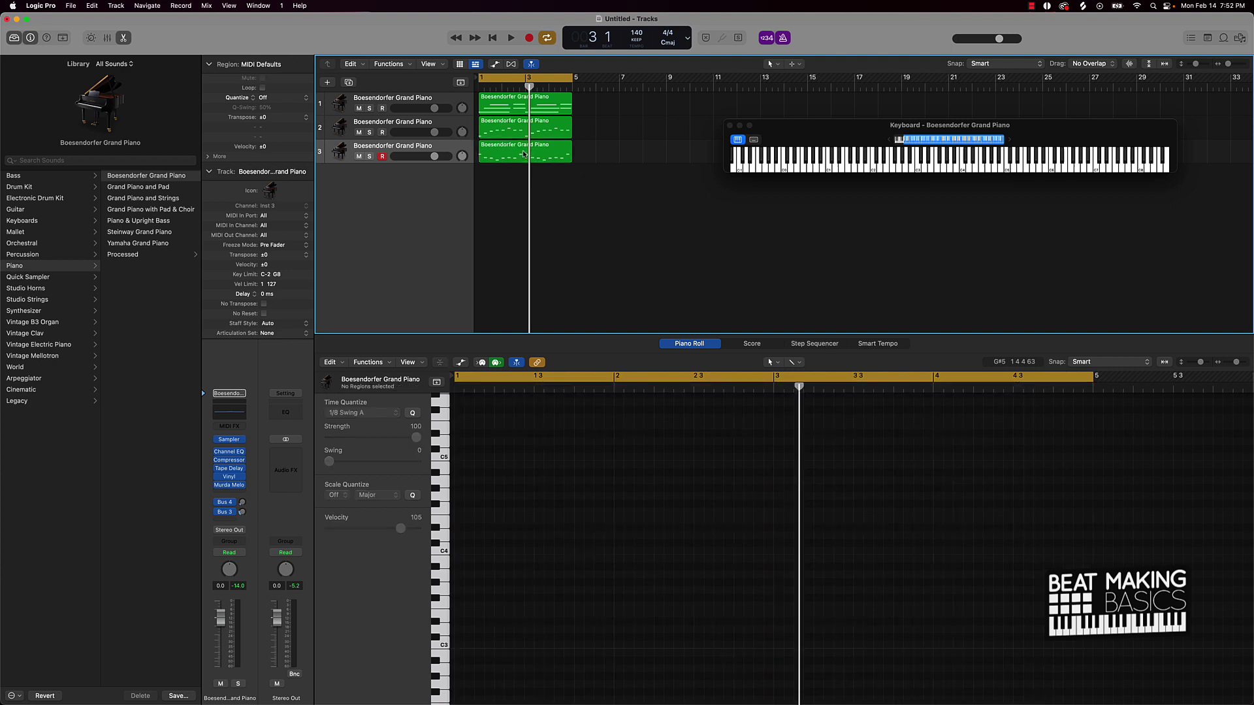
- During playback, pan track 3 left, lower its volume and raise track 1's level slightly
{"action": "key", "text": "Return"}
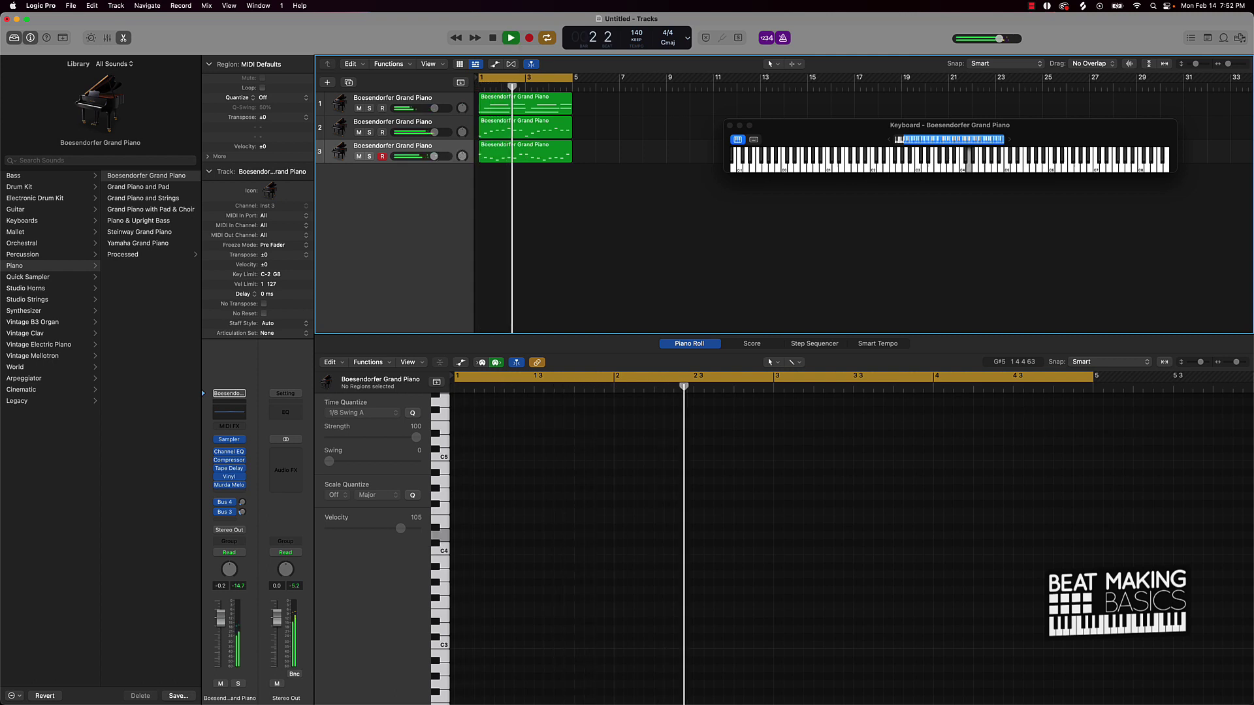
{"action": "left_click_drag", "start_coordinate": [463, 156], "coordinate": [463, 118]}
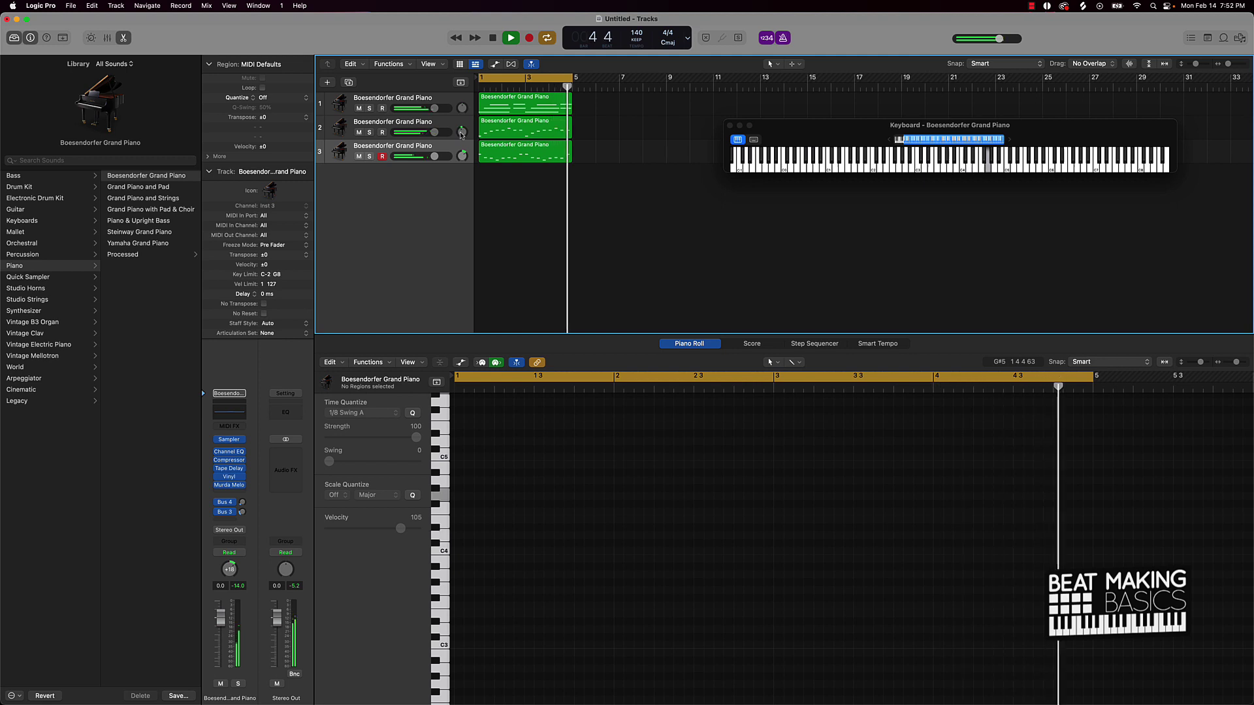
{"action": "left_click_drag", "start_coordinate": [463, 156], "coordinate": [463, 156]}
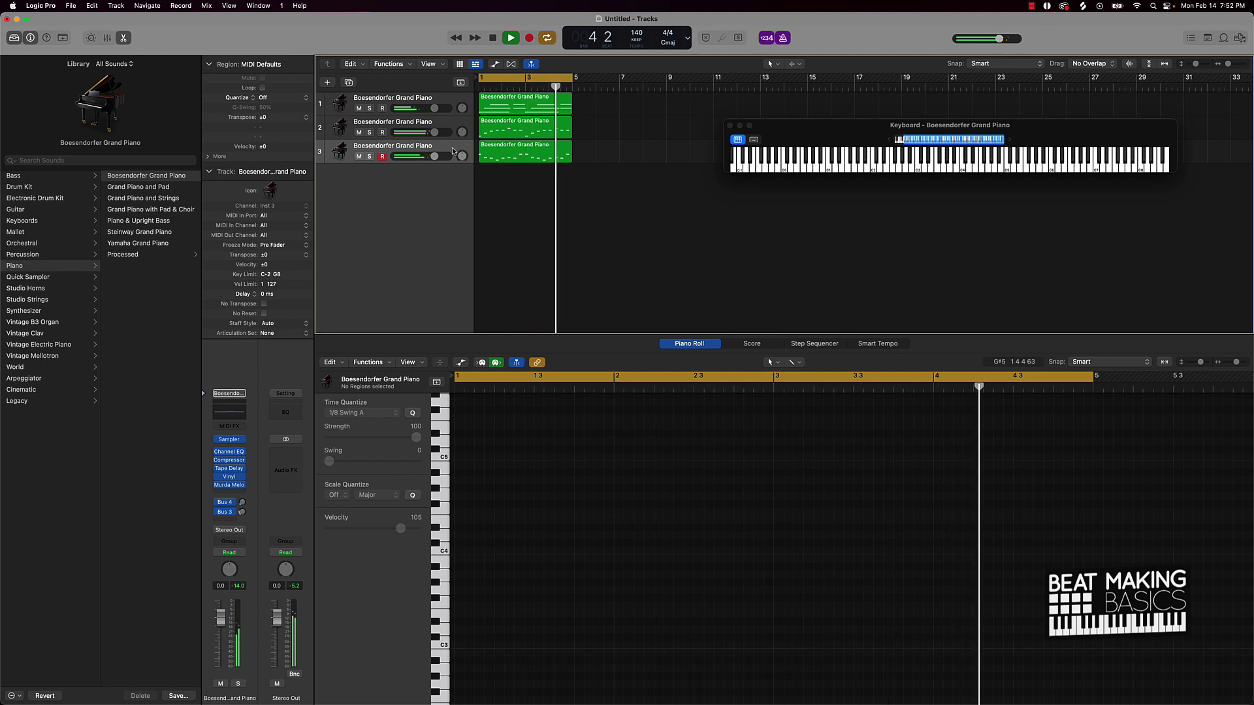
{"action": "left_click_drag", "start_coordinate": [434, 156], "coordinate": [426, 156]}
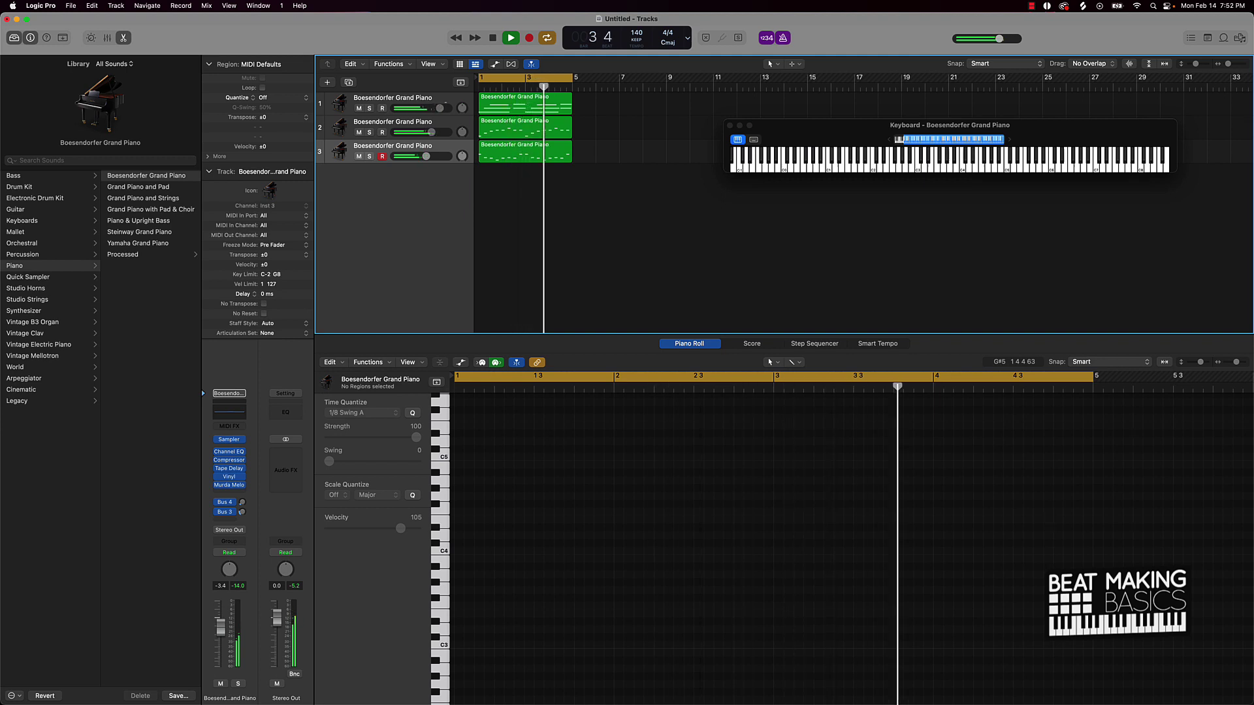
{"action": "left_click_drag", "start_coordinate": [434, 108], "coordinate": [442, 108]}
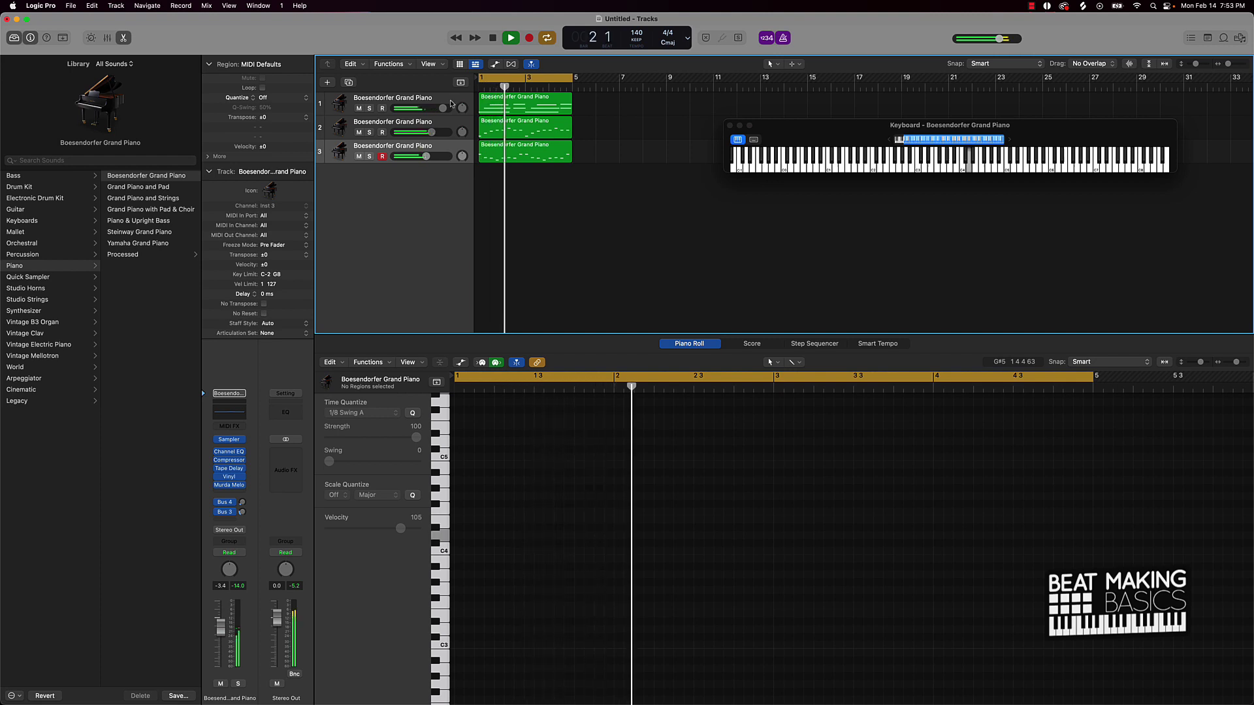
- Turn off the metronome, briefly mute and unmute track 3, then show track 1's notes
{"action": "left_click", "coordinate": [782, 37]}
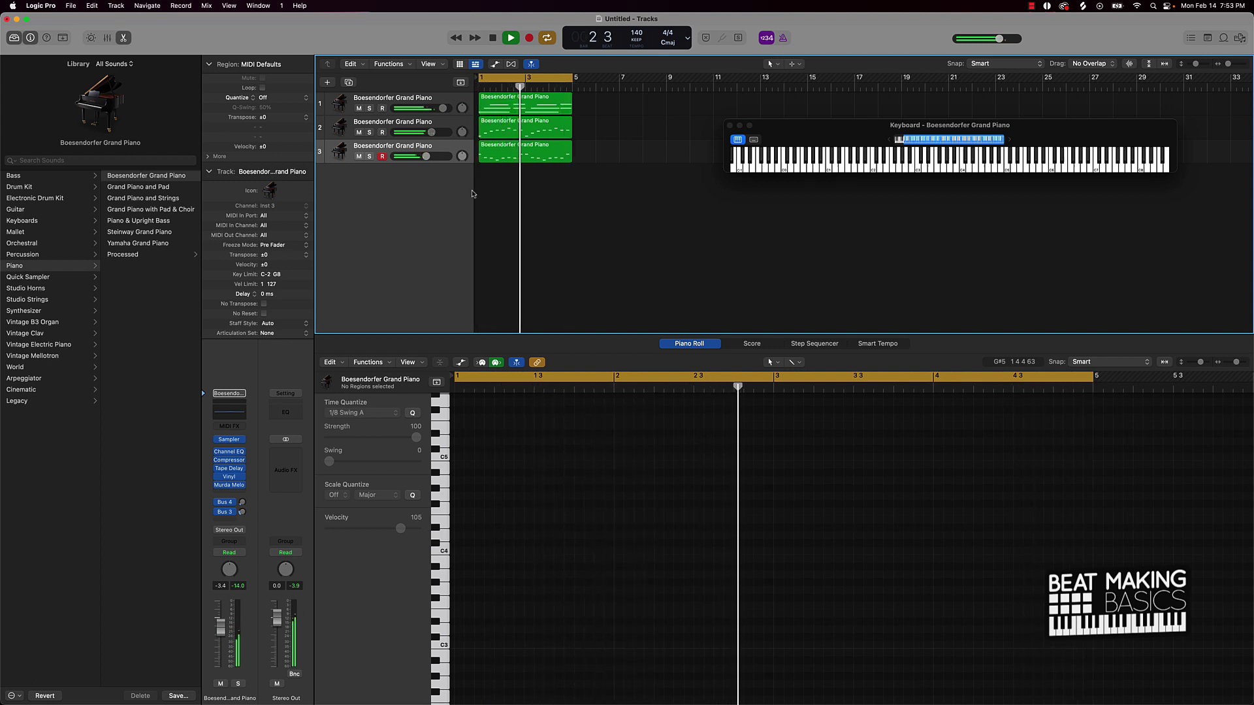
{"action": "left_click", "coordinate": [357, 156]}
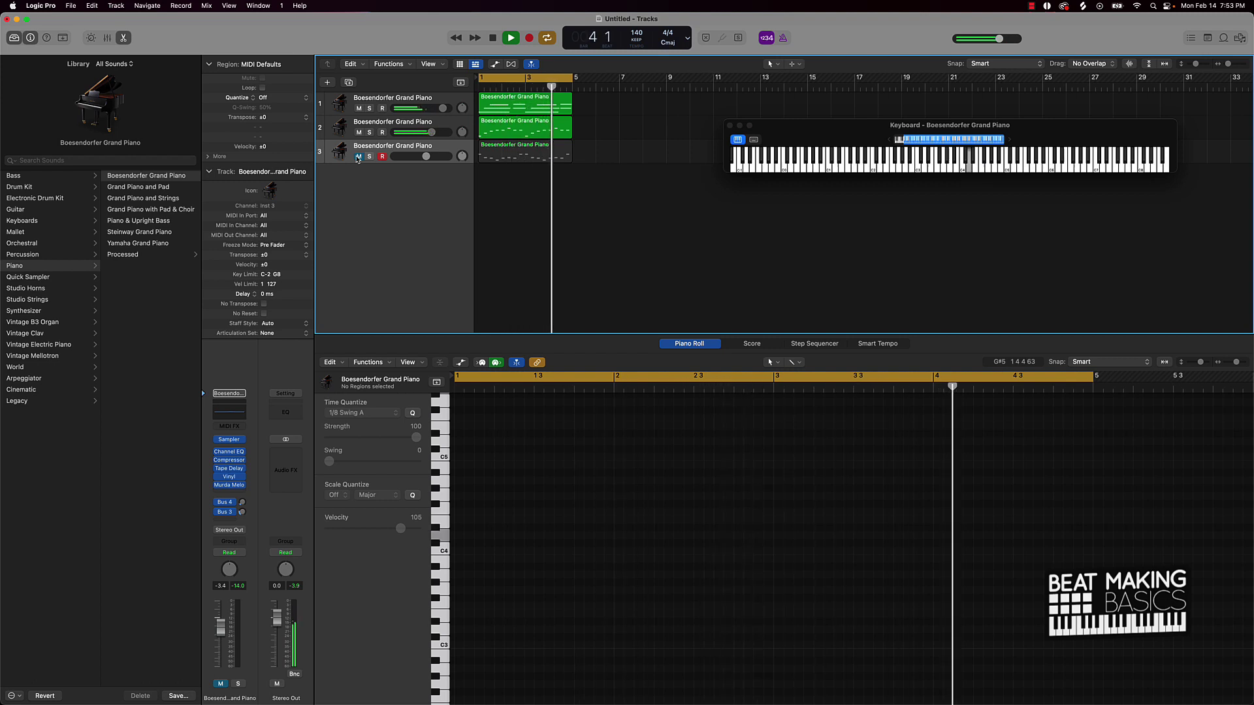
{"action": "left_click", "coordinate": [359, 157]}
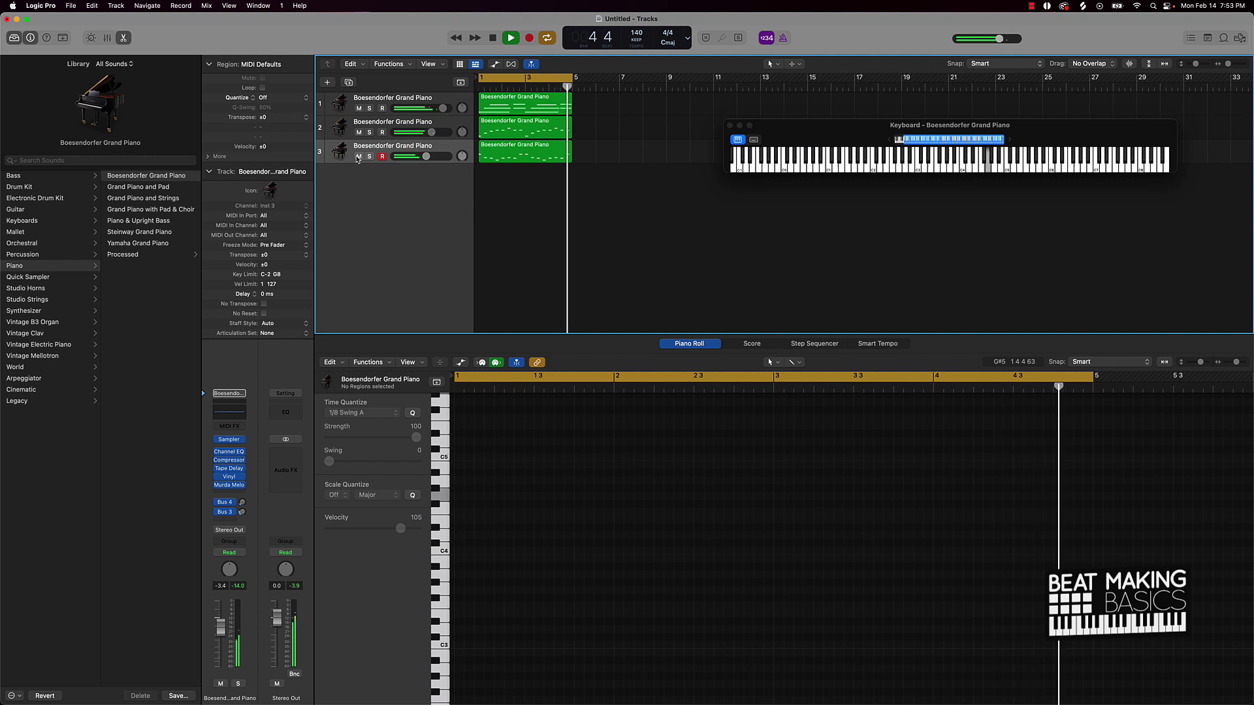
{"action": "key", "text": "space"}
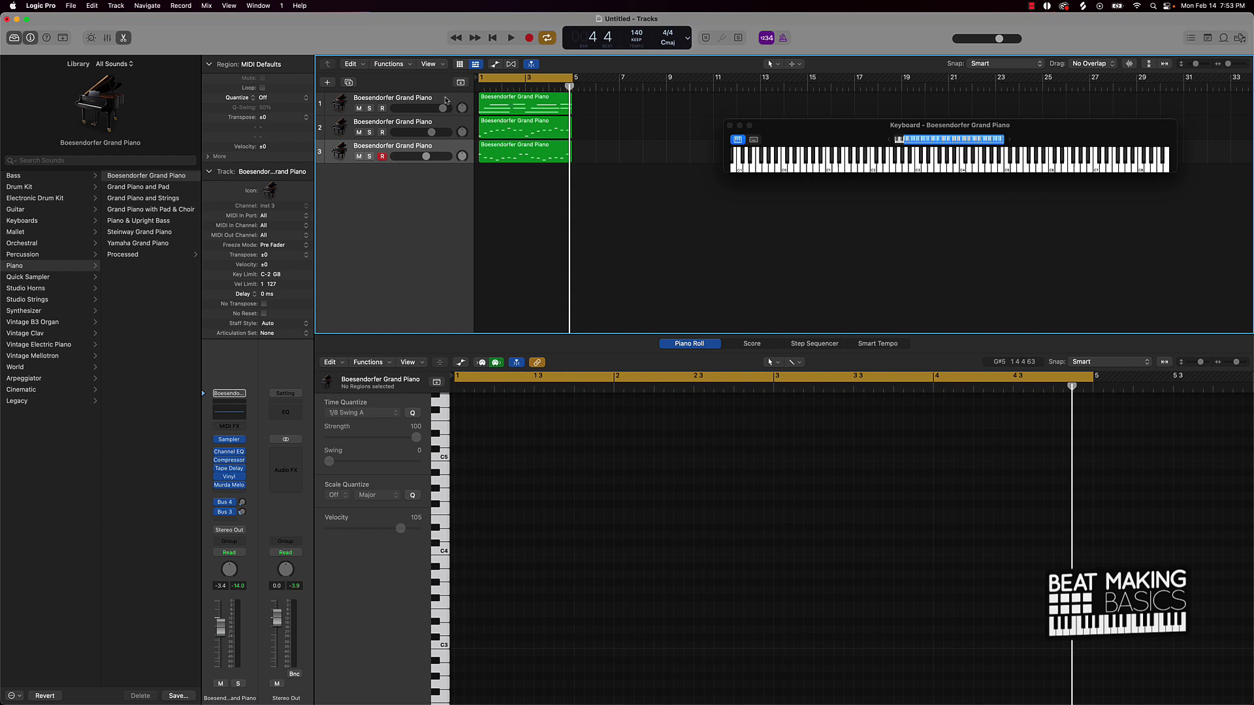
{"action": "left_click", "coordinate": [522, 105]}
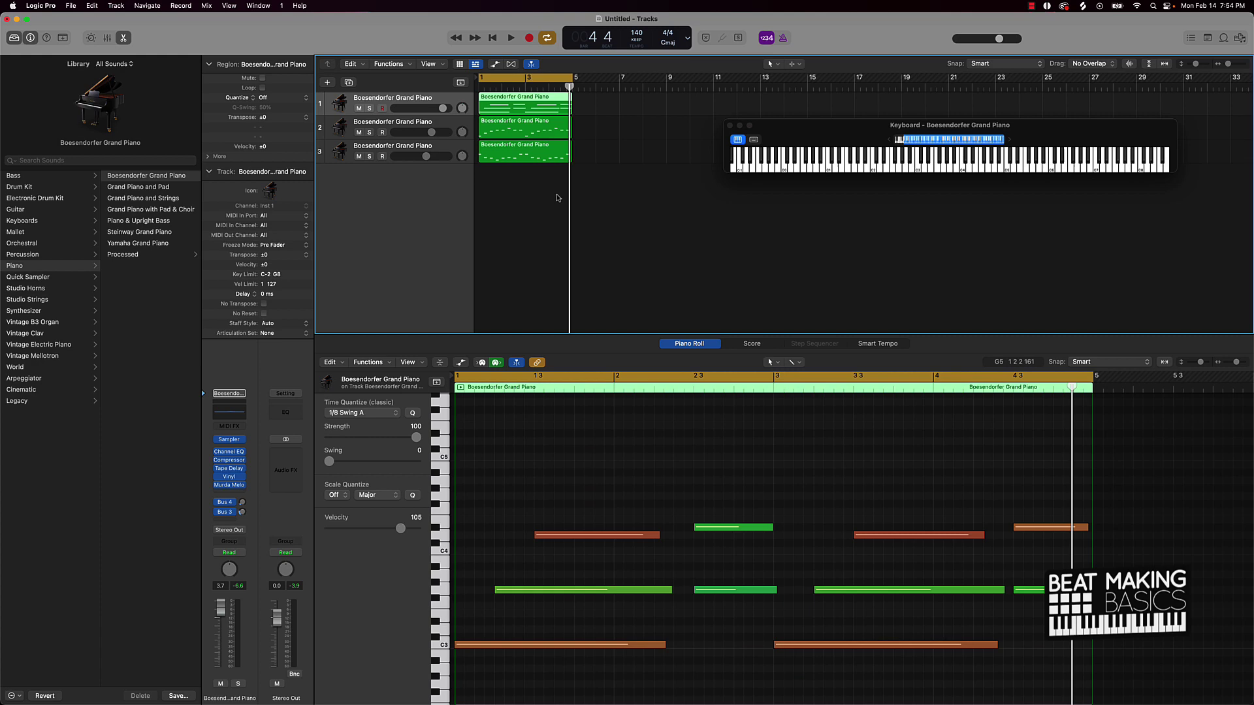
- Save the three-track piano project under the name 'Gold' with no region selected
{"action": "left_click", "coordinate": [596, 191]}
{"action": "key", "text": "super+s"}
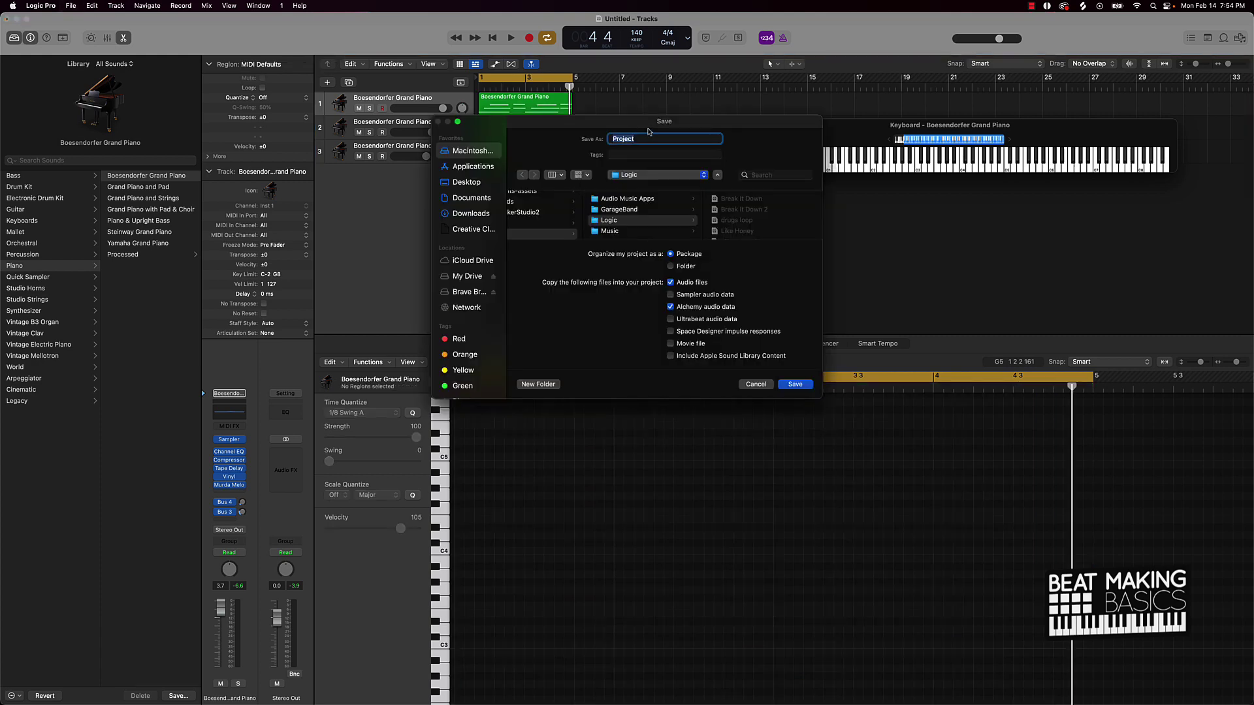
{"action": "left_click_drag", "start_coordinate": [657, 216], "coordinate": [819, 200]}
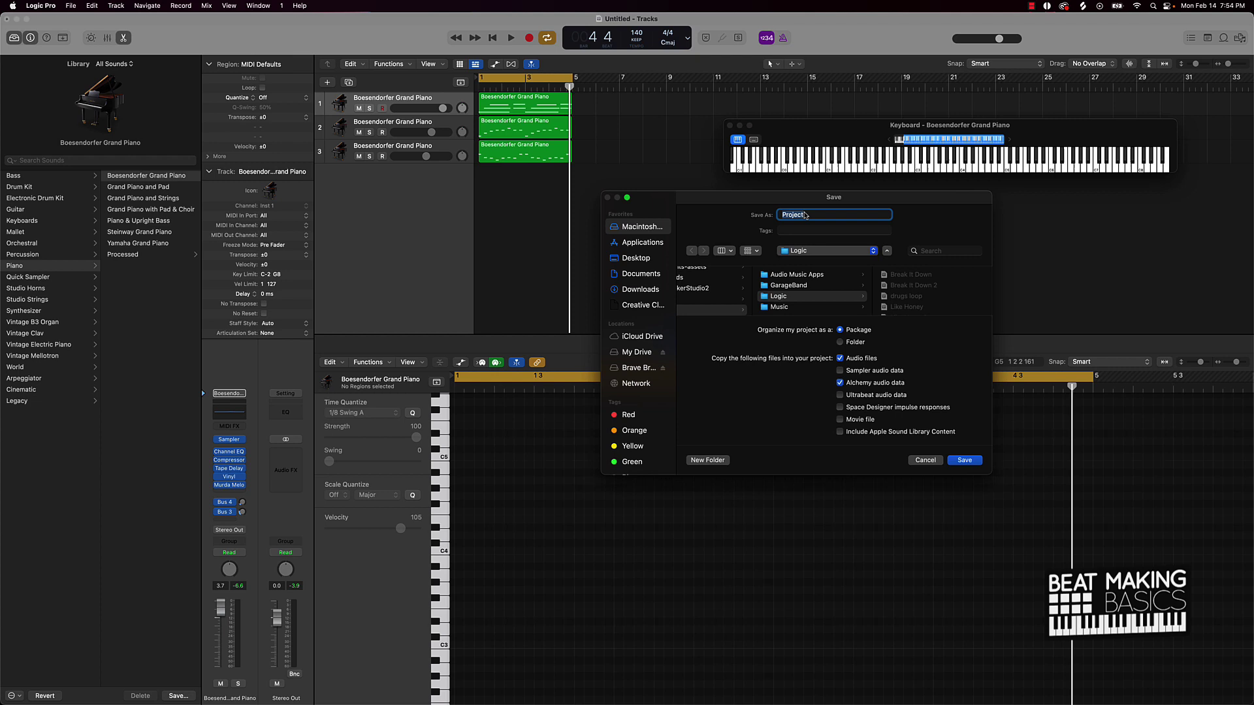
{"action": "type", "text": "Gold"}
{"action": "key", "text": "Return"}
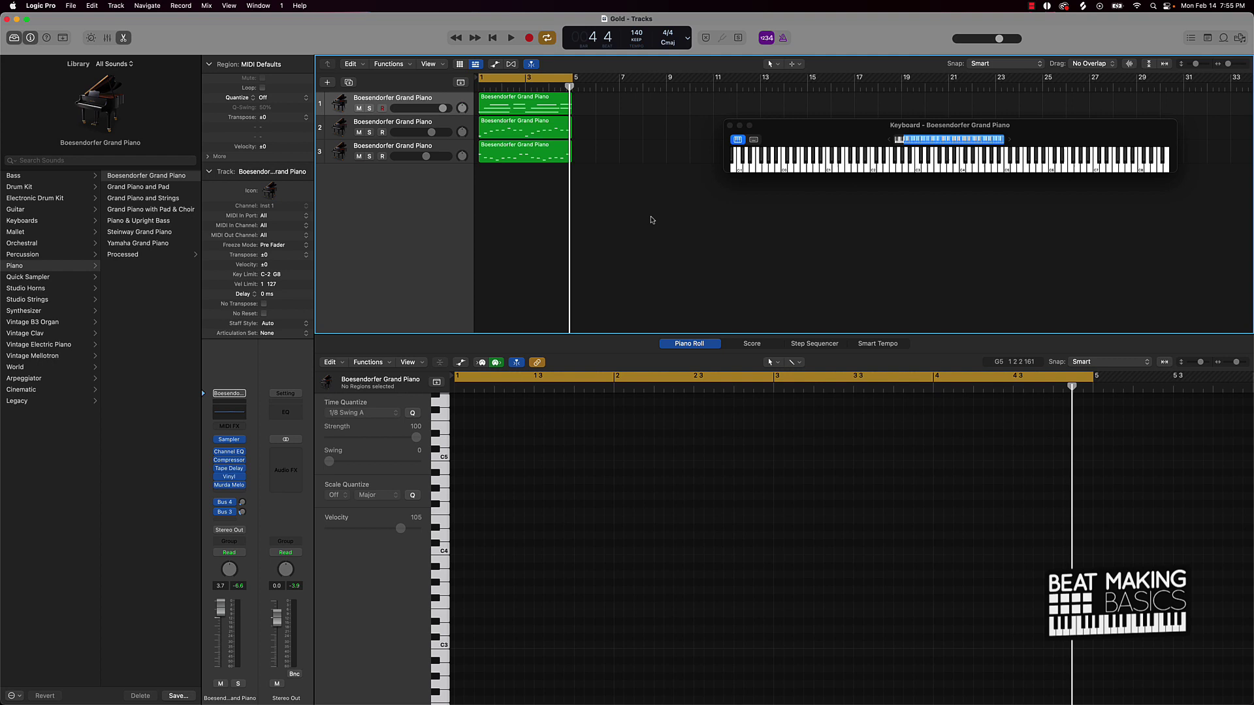
{"action": "left_click", "coordinate": [1032, 7]}
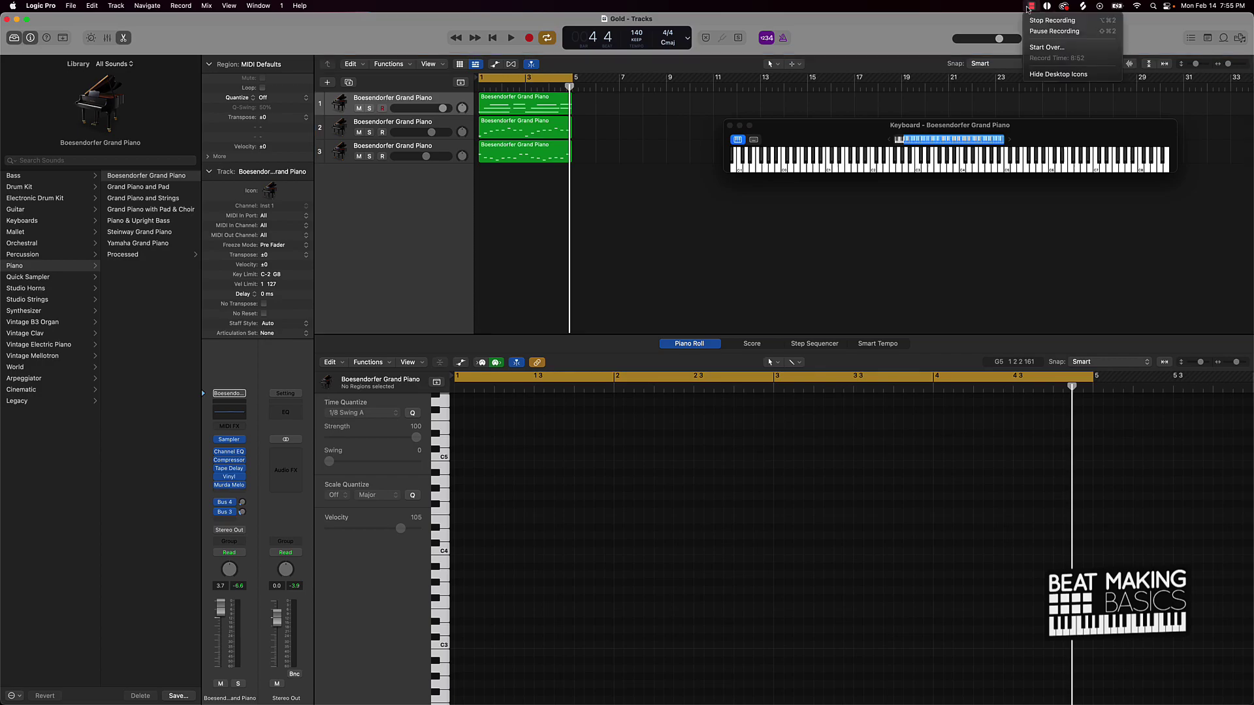